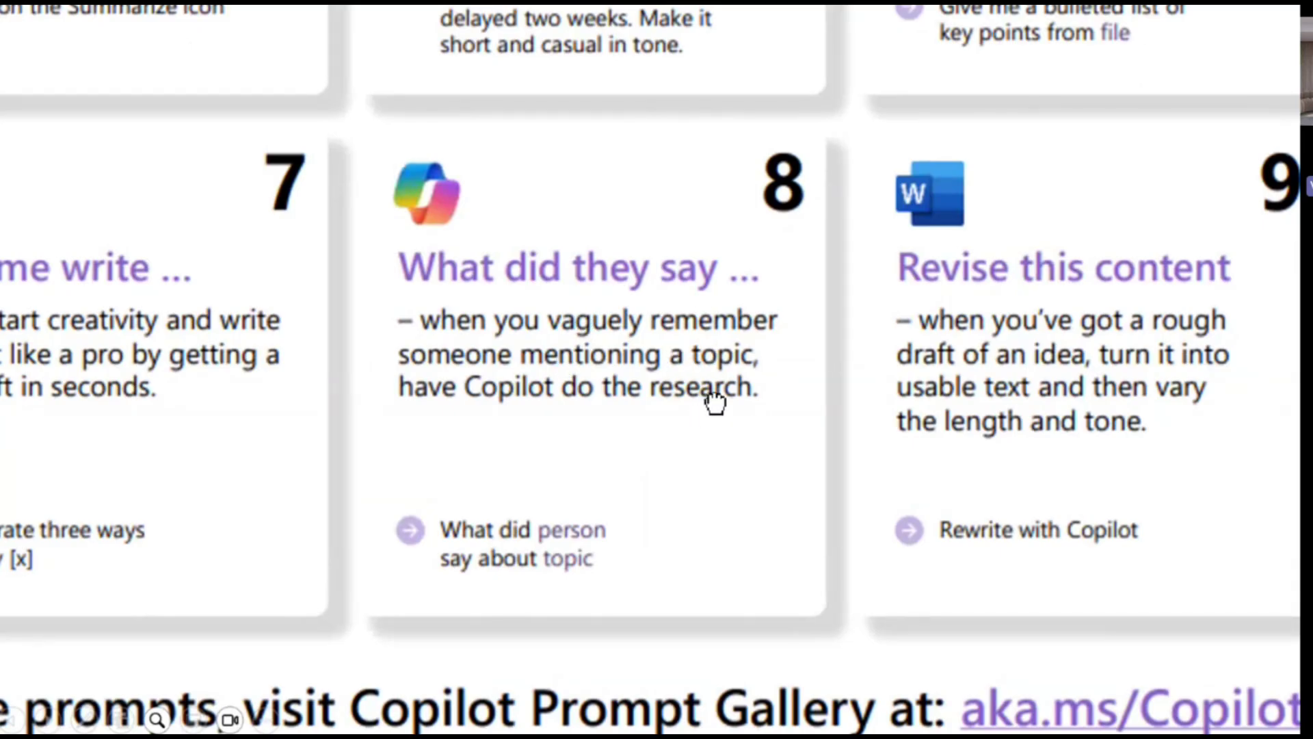
Examine prompt cards 8 to 10 on the zoomed slide, from "What did they say" to "Translate a message".
left_click_drag(714, 402, 606, 431)
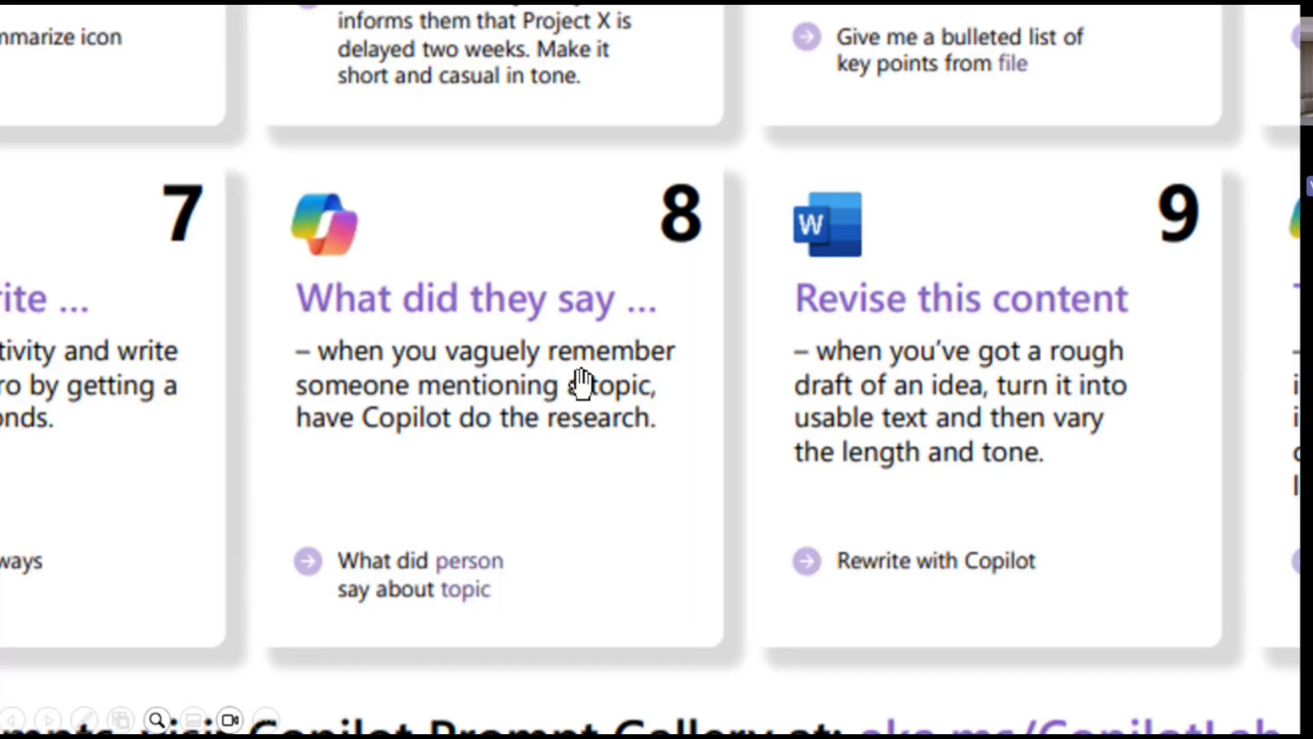
left_click_drag(906, 417, 590, 434)
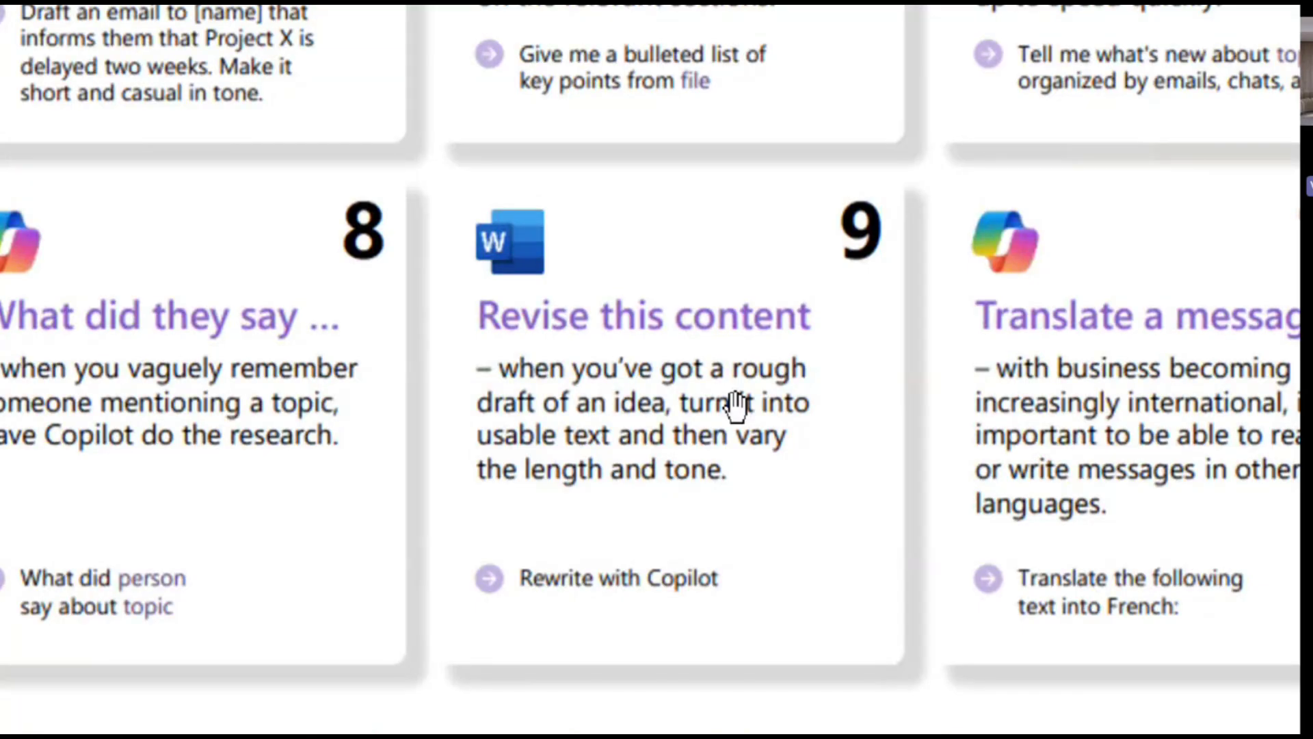
left_click_drag(960, 453, 549, 343)
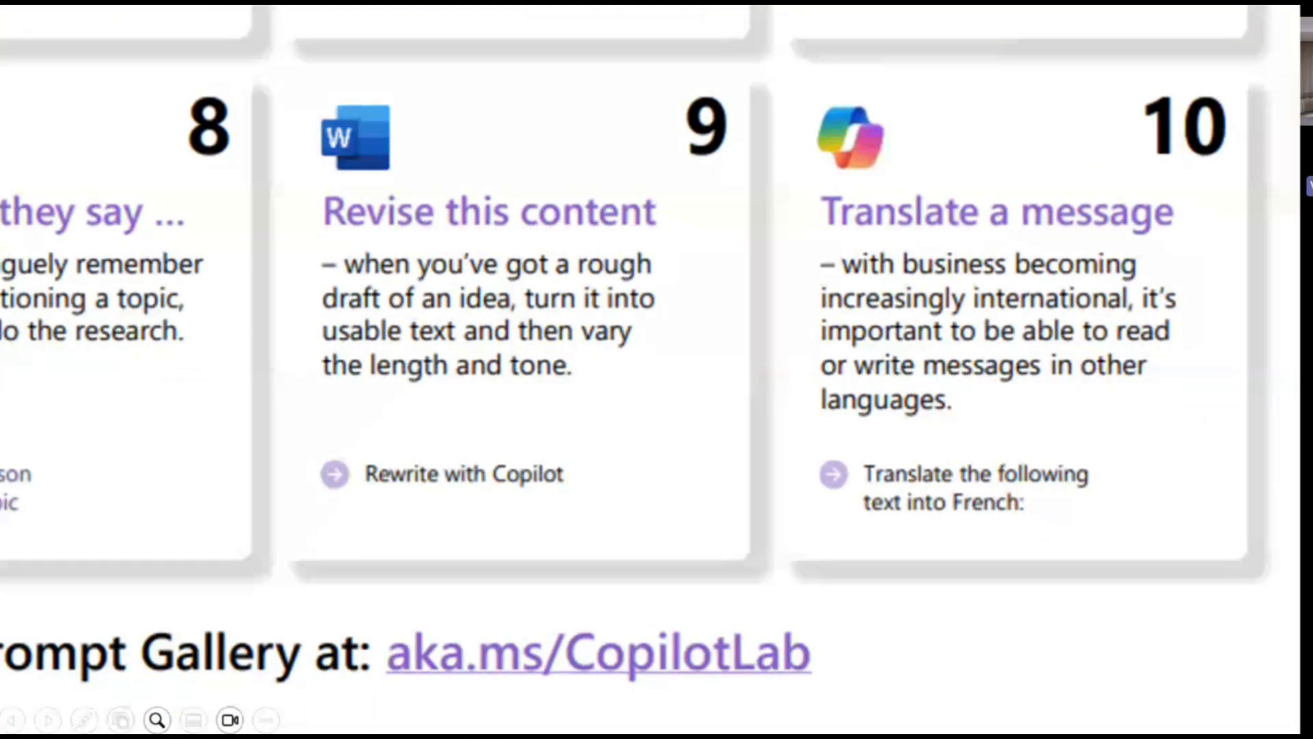
key("Escape")
End the slide show at the Quiz Time slide and switch to the Copilot window in Teams.
left_click(855, 618)
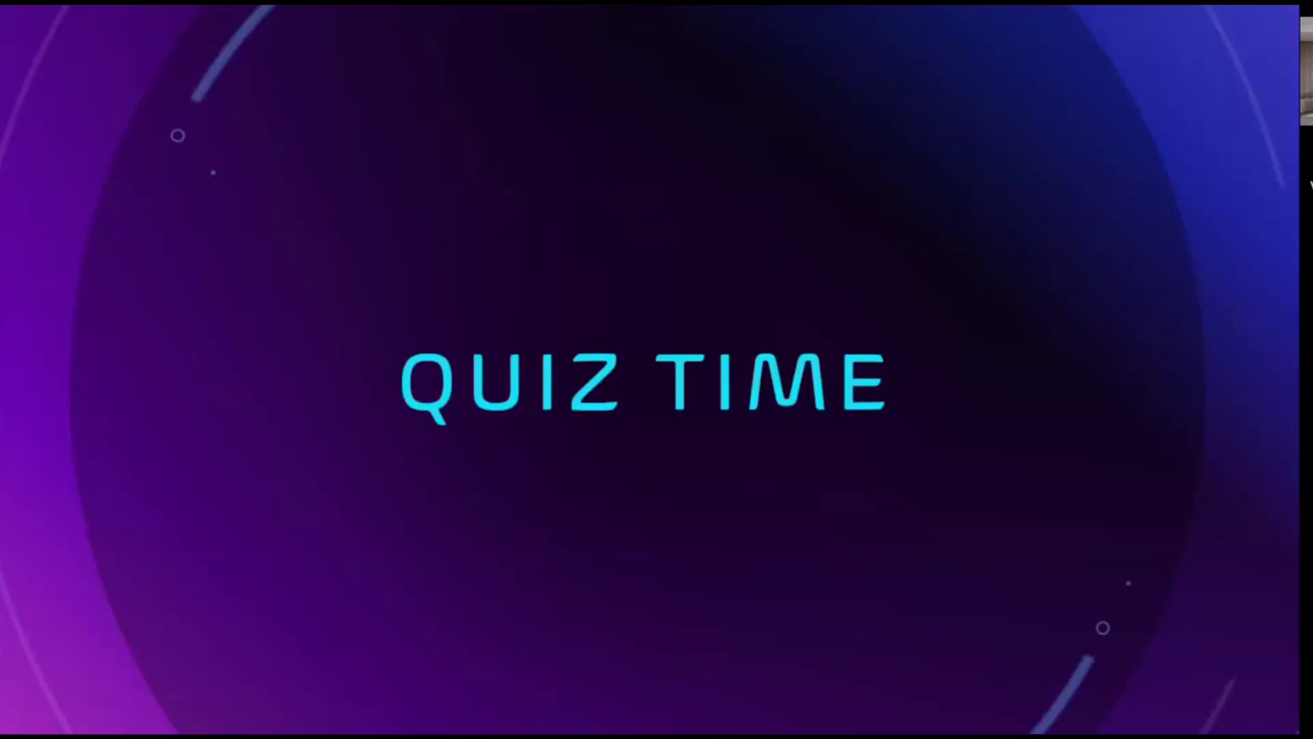
key("Escape")
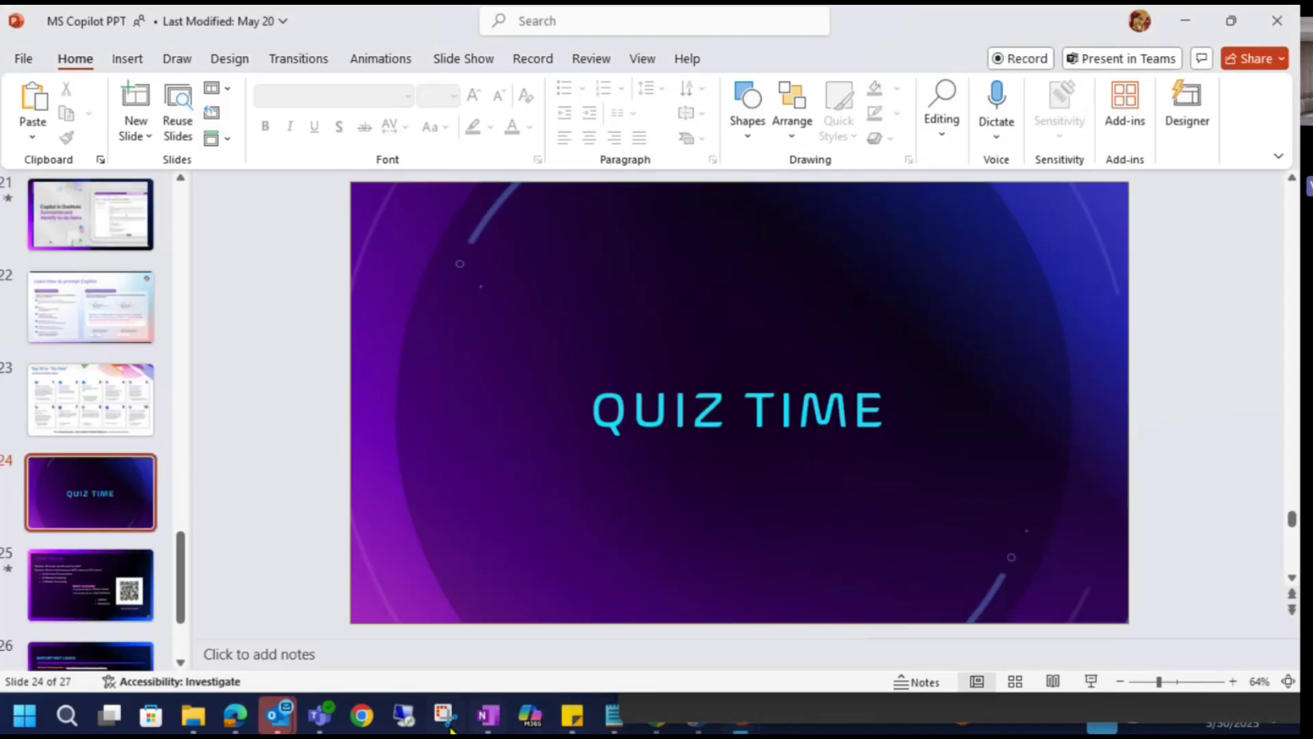
mouse_move(320, 715)
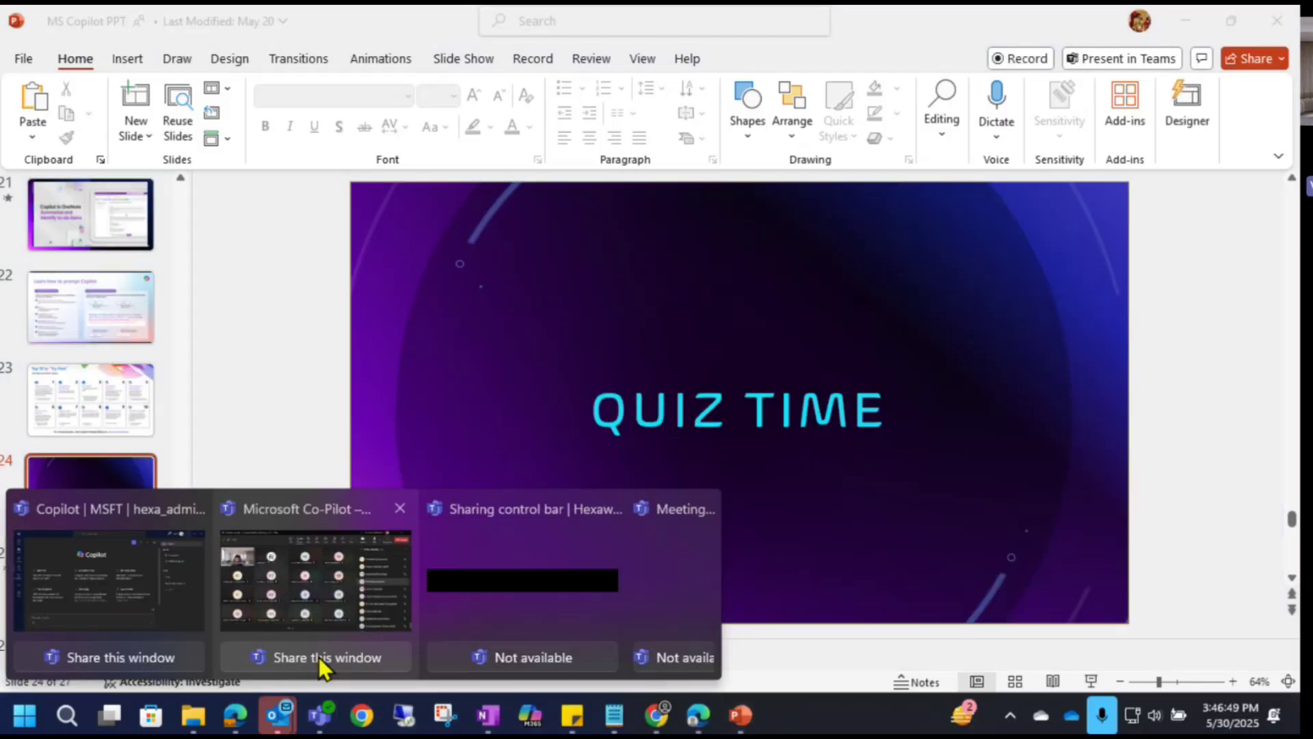
left_click(164, 625)
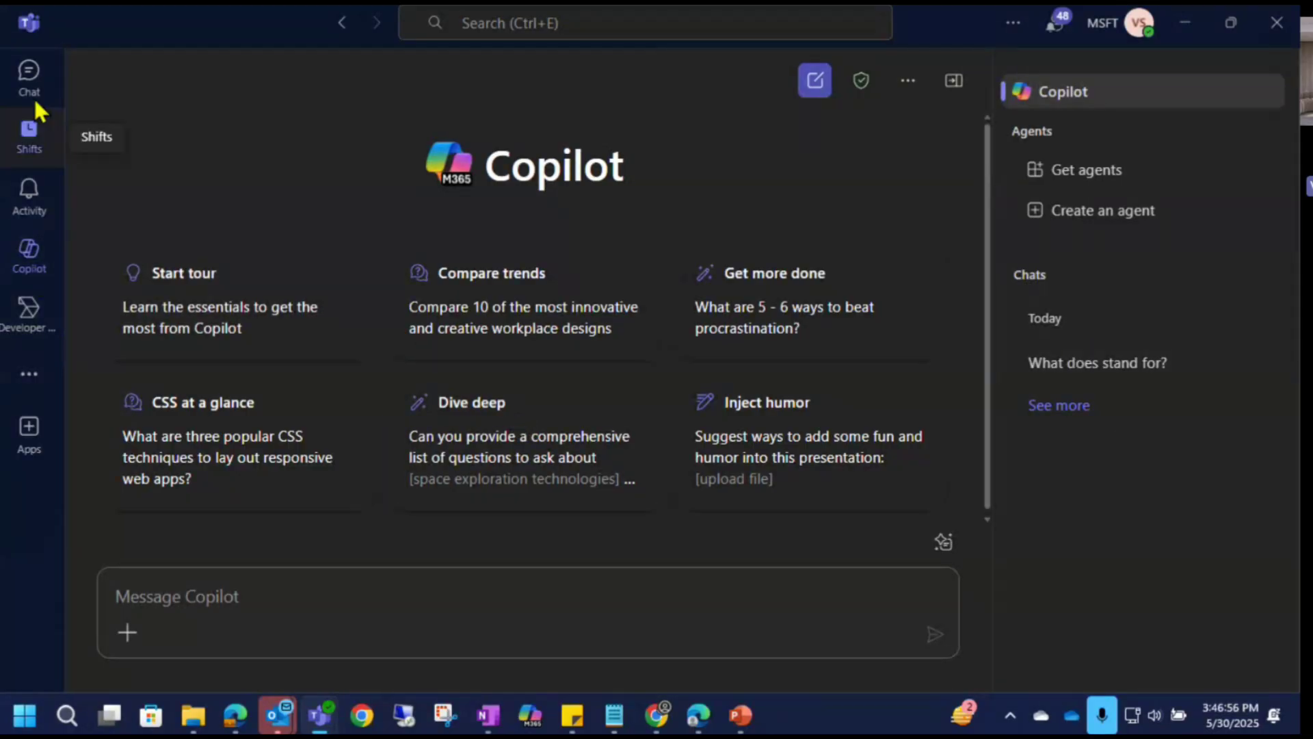
Look through the list of chats and team channels, and return to the Copilot page.
left_click(30, 76)
scroll(255, 513, "down", 5)
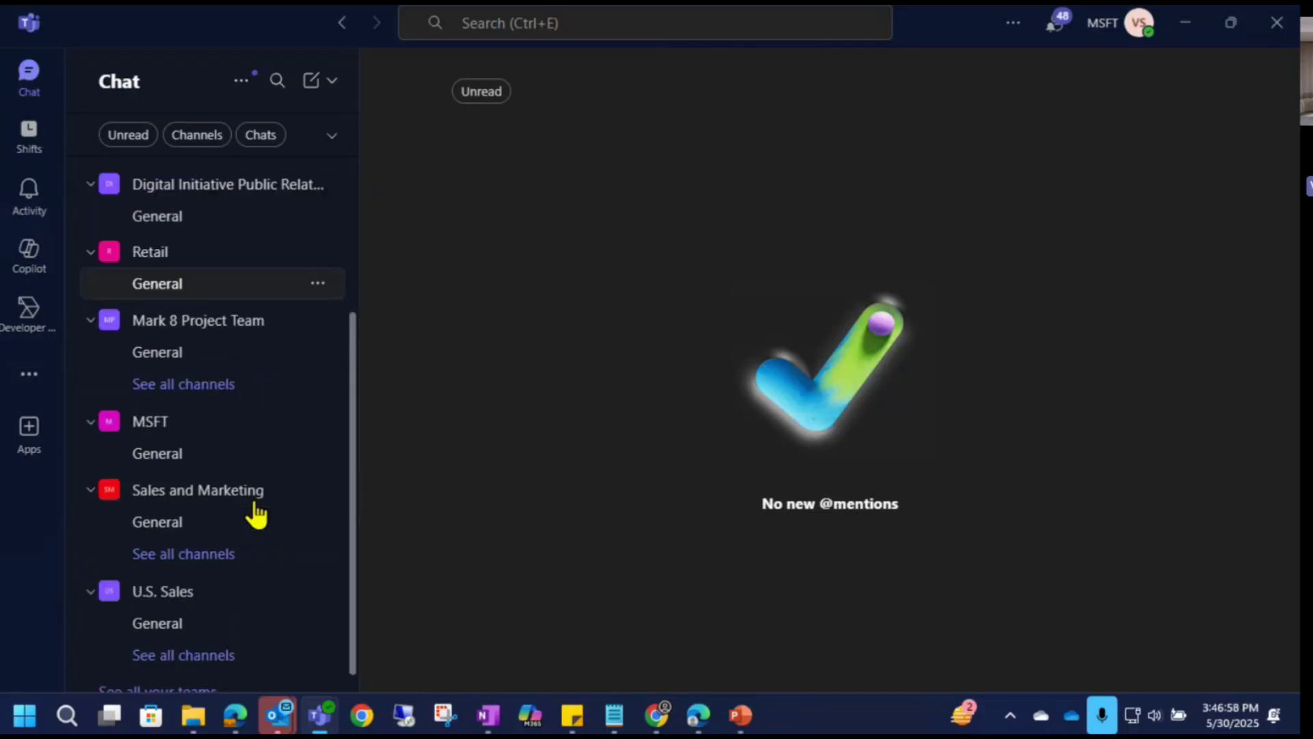
scroll(255, 513, "up", 5)
left_click(28, 254)
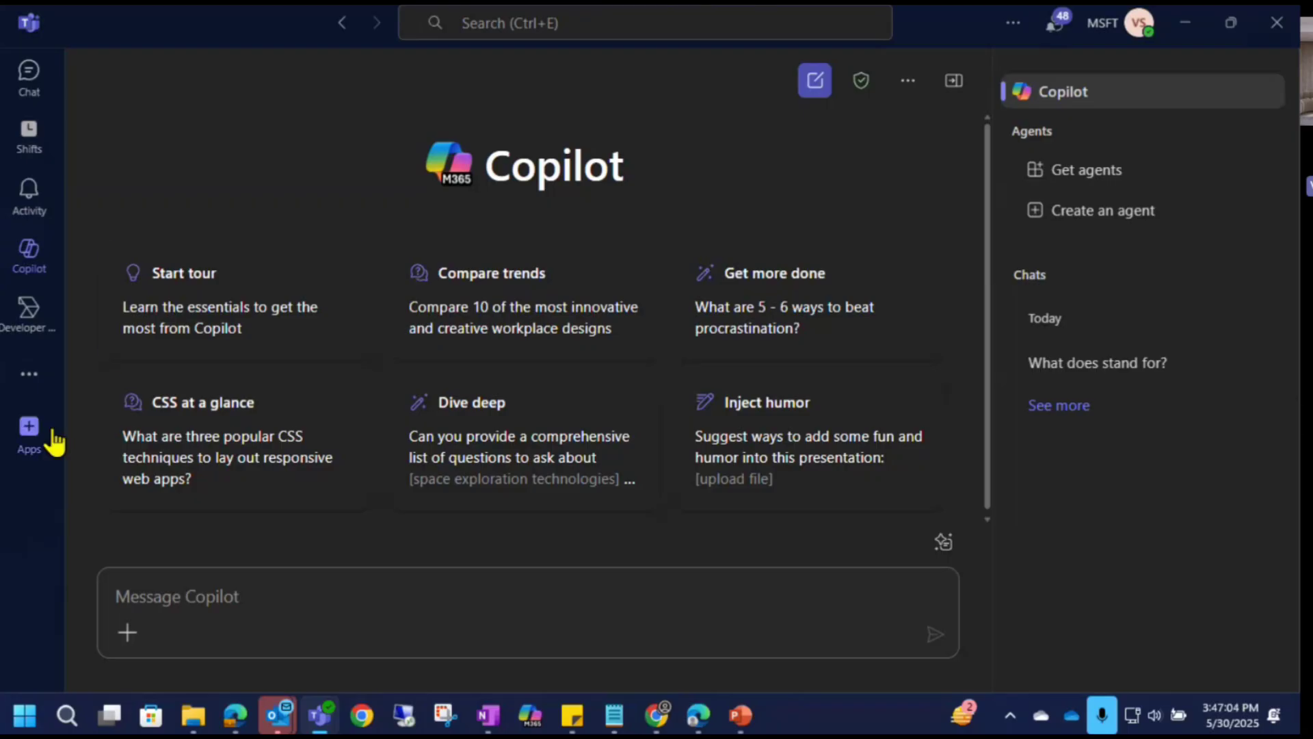
Ask Copilot "Give me more details about the copilot upcoming project".
left_click(341, 594)
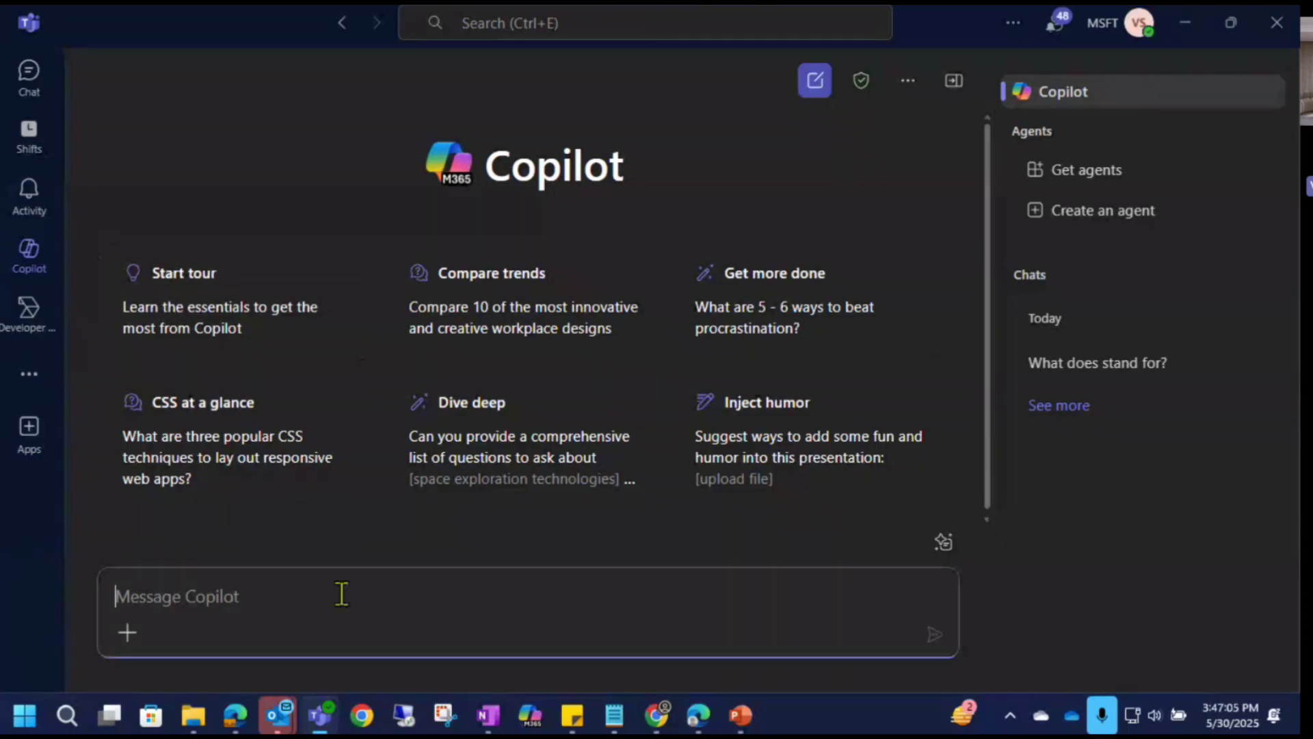
type("Give me more ")
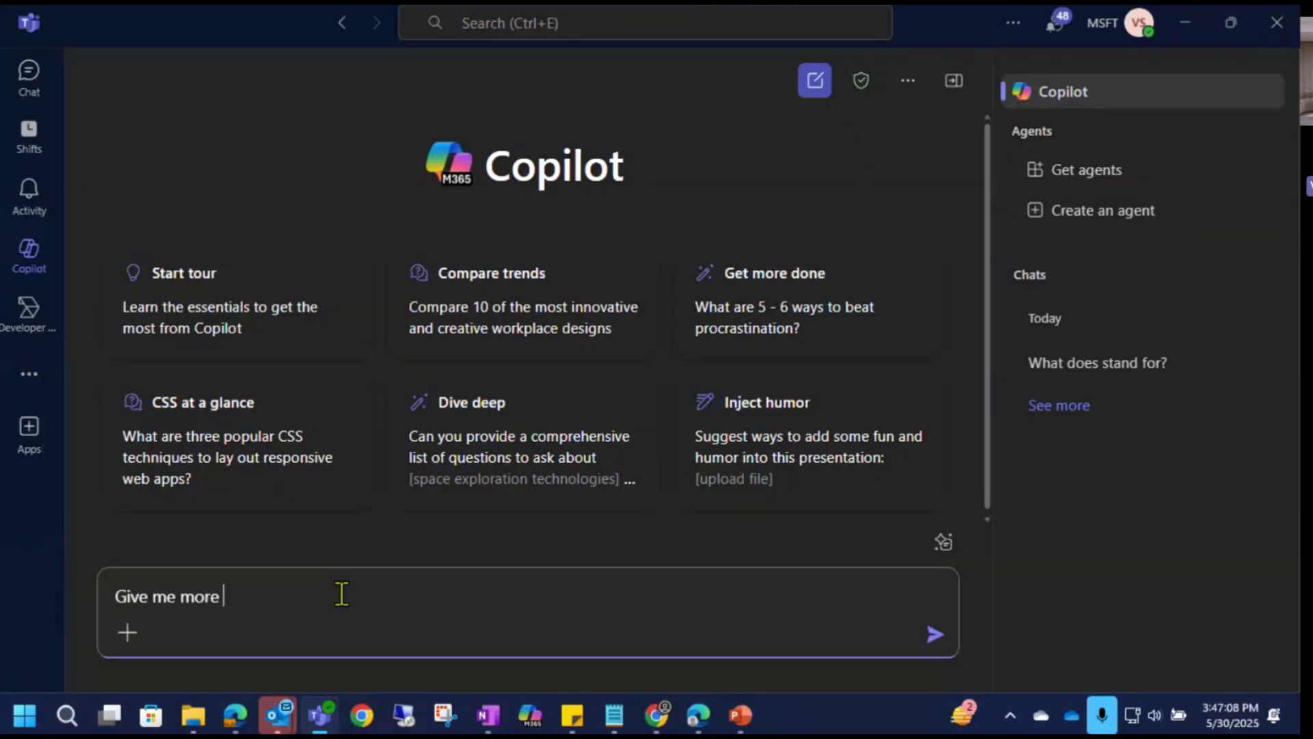
type("details about the")
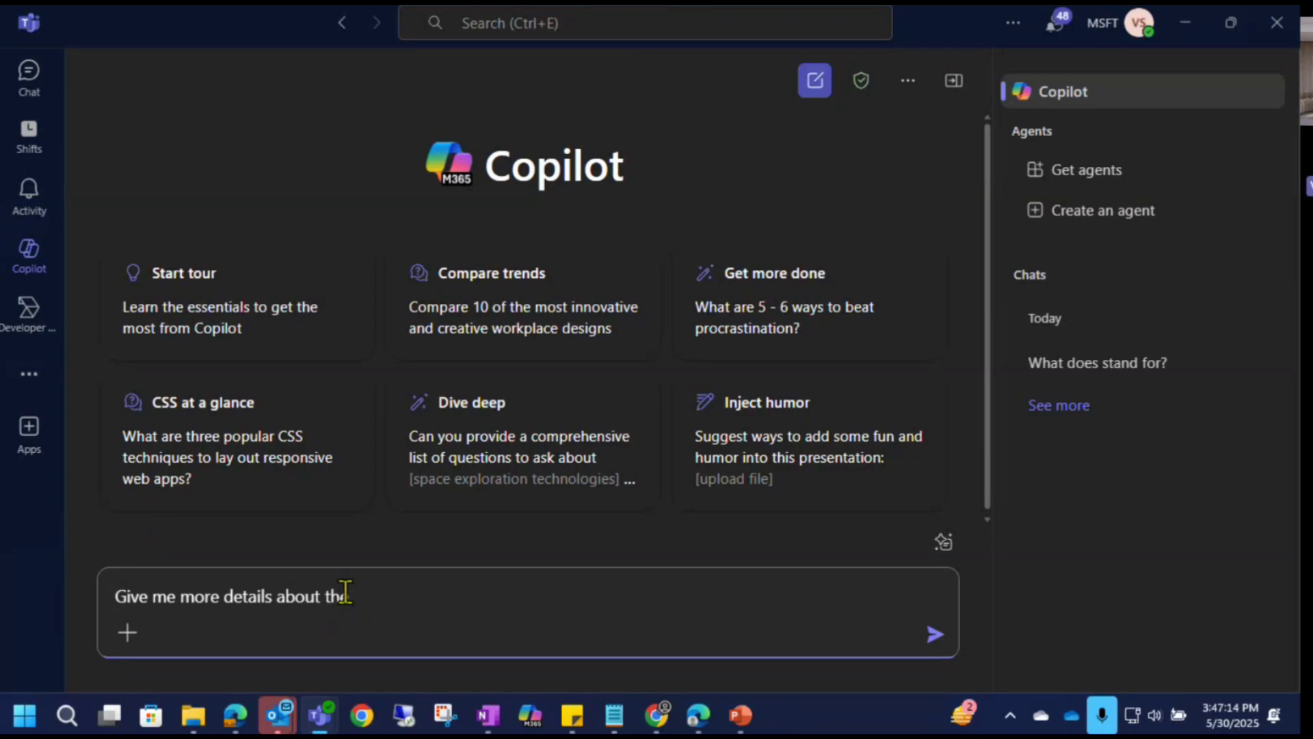
type("copilot upco")
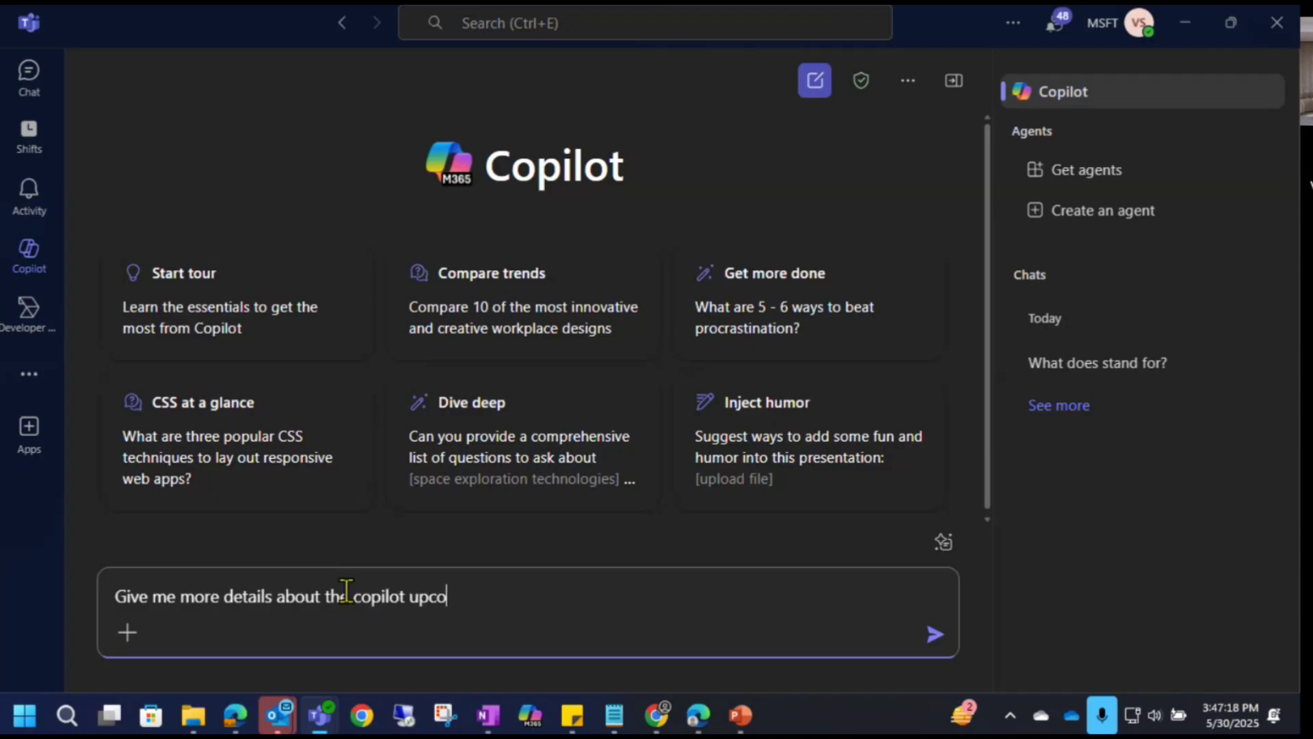
type("ming product")
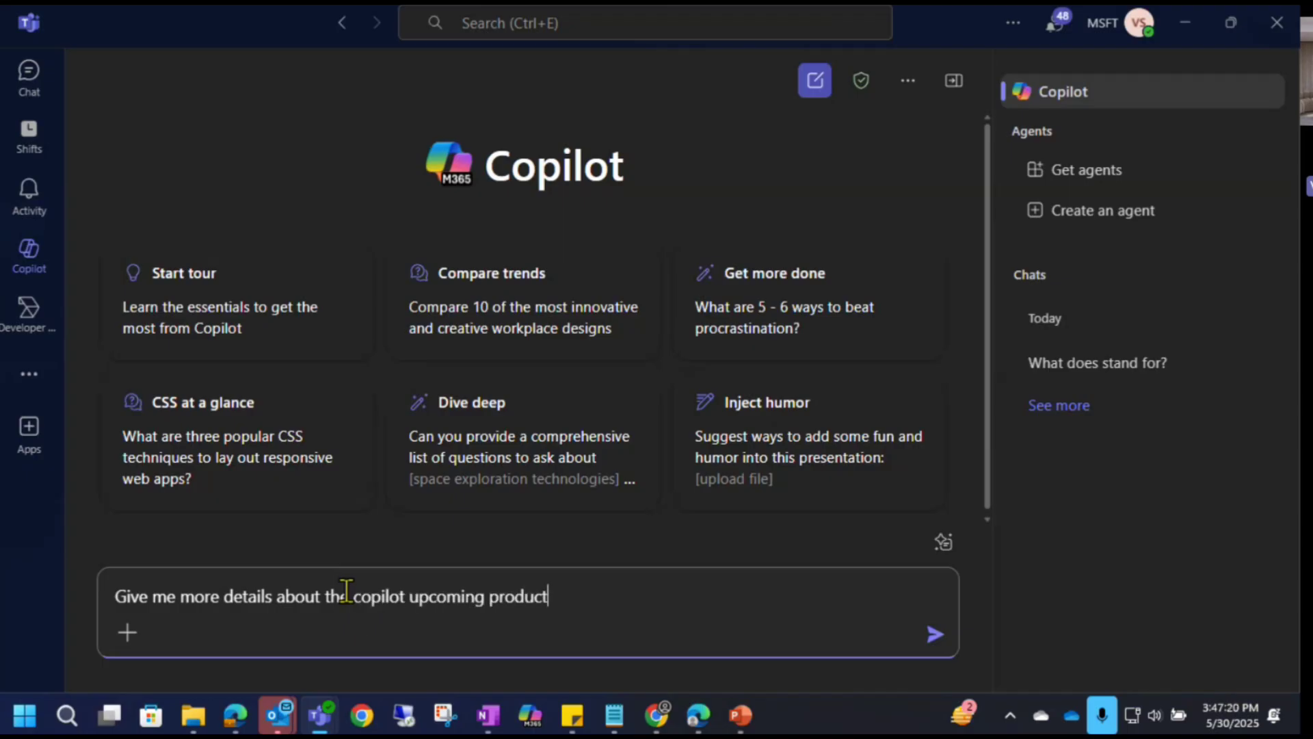
key("BackSpace")
key("BackSpace")
key("BackSpace")
key("BackSpace")
key("BackSpace")
key("BackSpace")
type("roject")
key("Return")
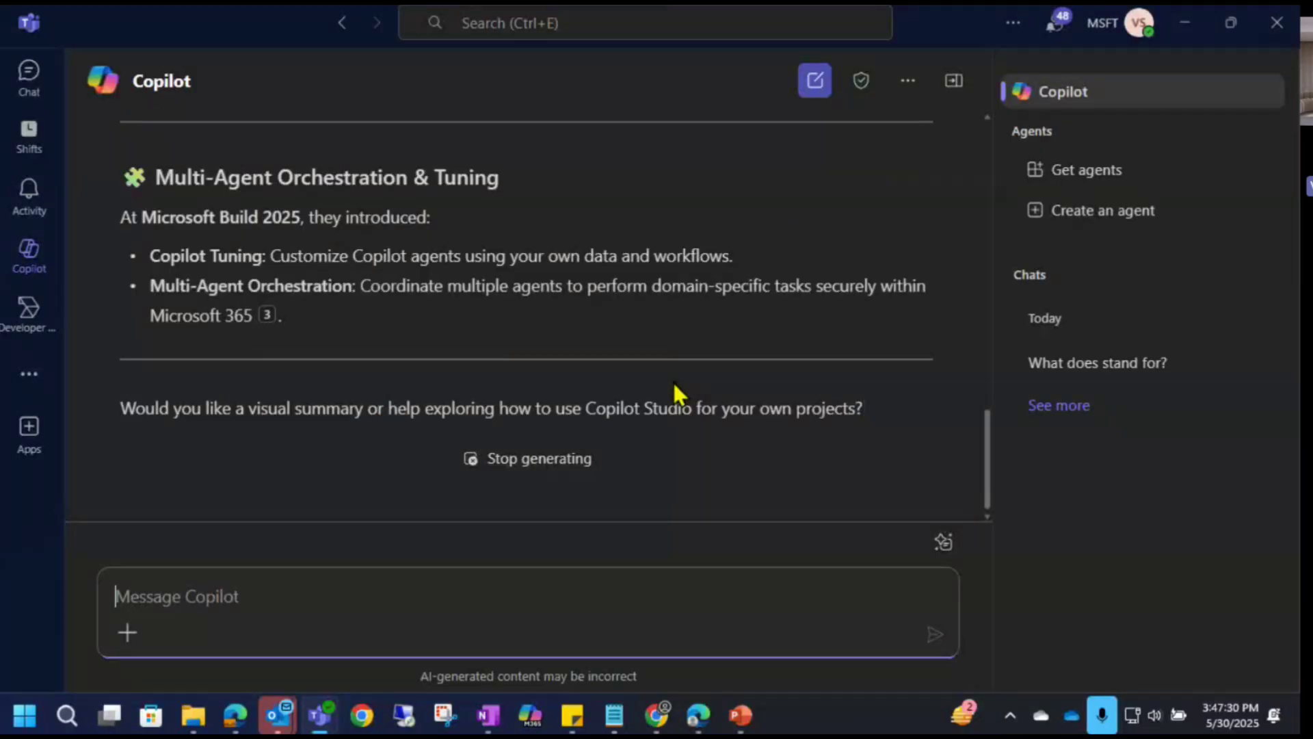
Read the Microsoft 365 Copilot – May 2025 Updates section of the reply, highlighting the Copilot Notebooks entry.
scroll(673, 388, "up", 5)
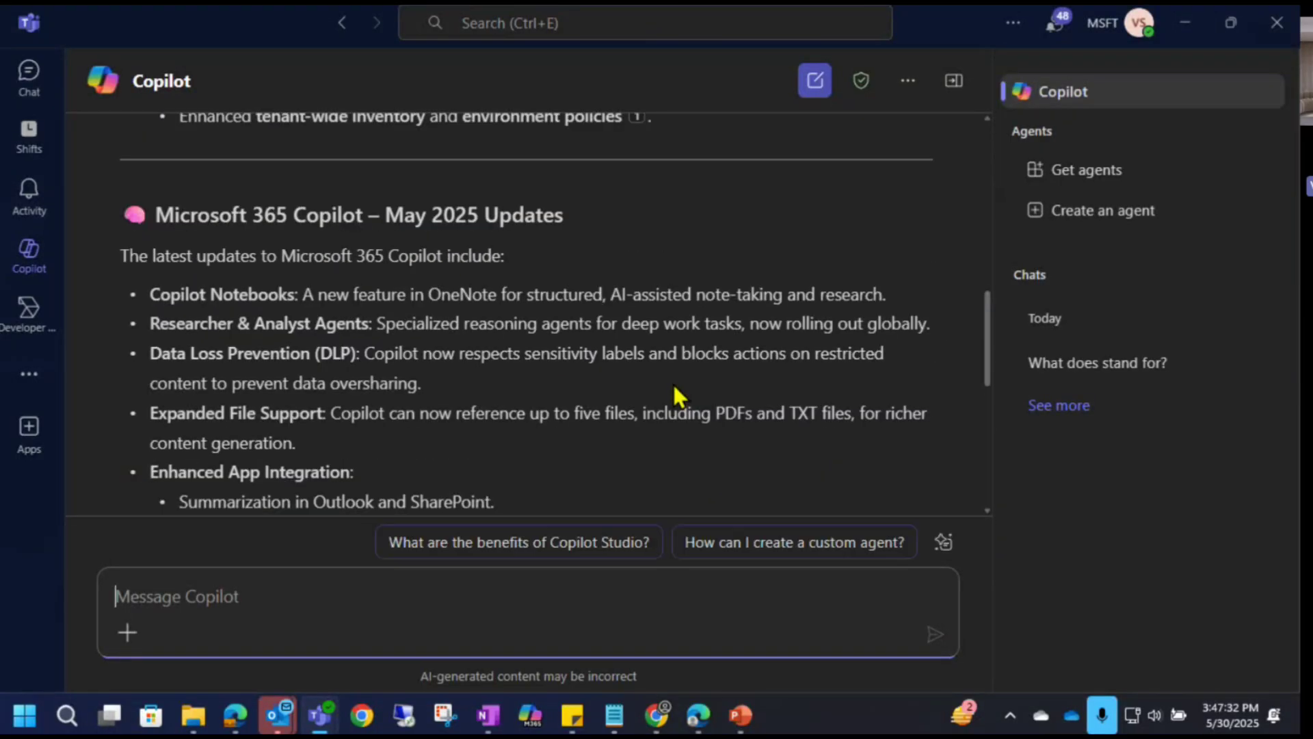
scroll(612, 336, "up", 2)
scroll(446, 306, "down", 2)
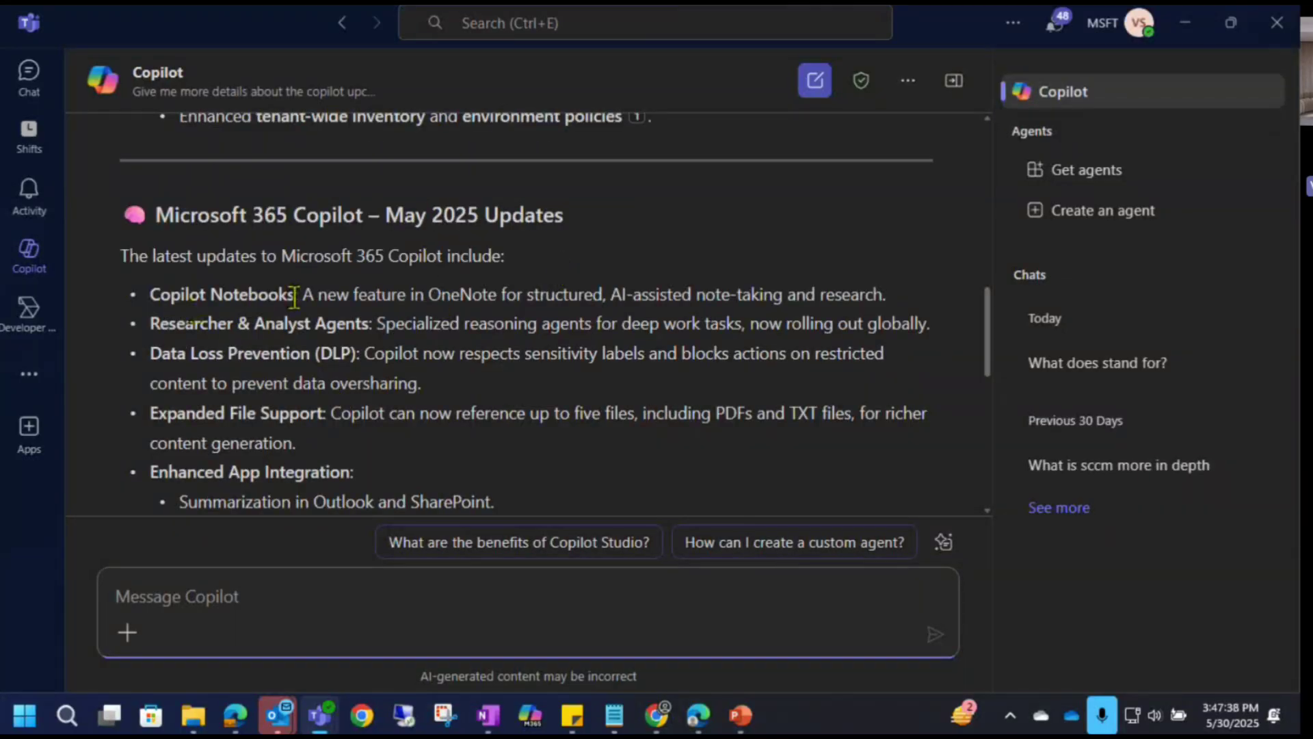
left_click_drag(295, 294, 150, 299)
double_click(214, 294)
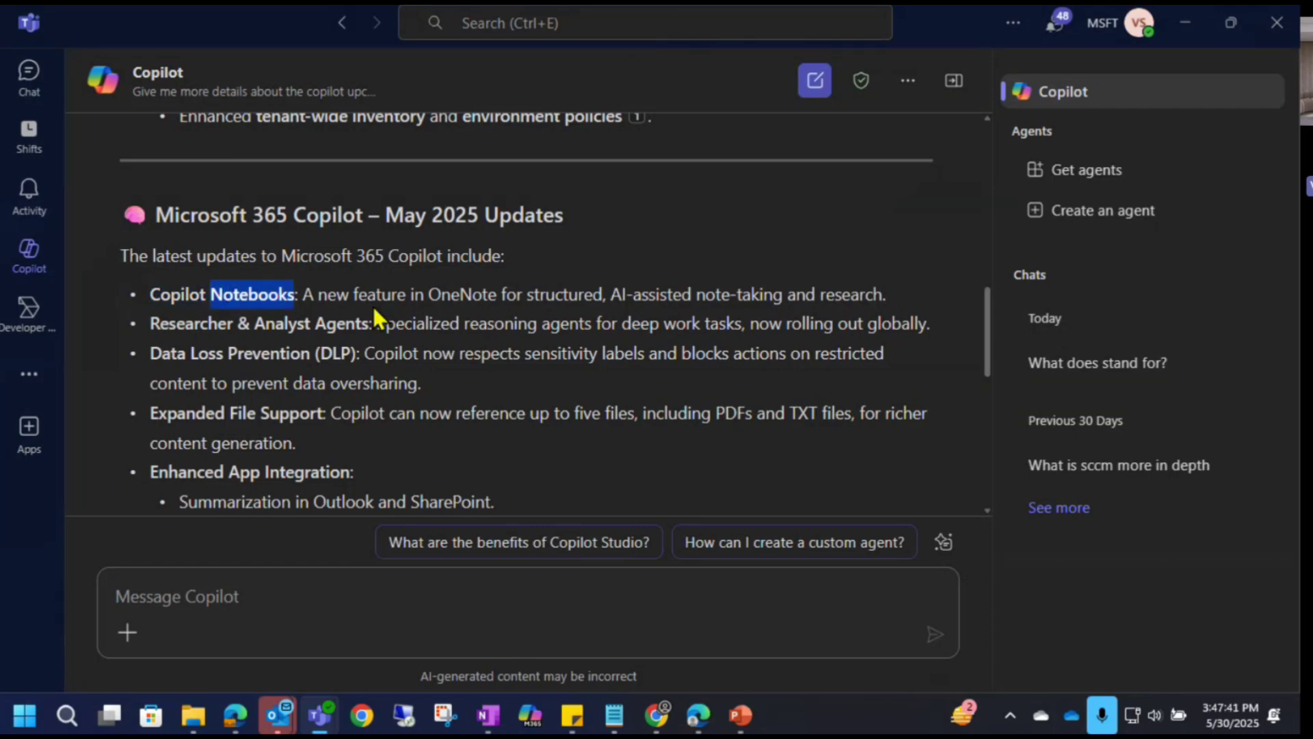
double_click(250, 295)
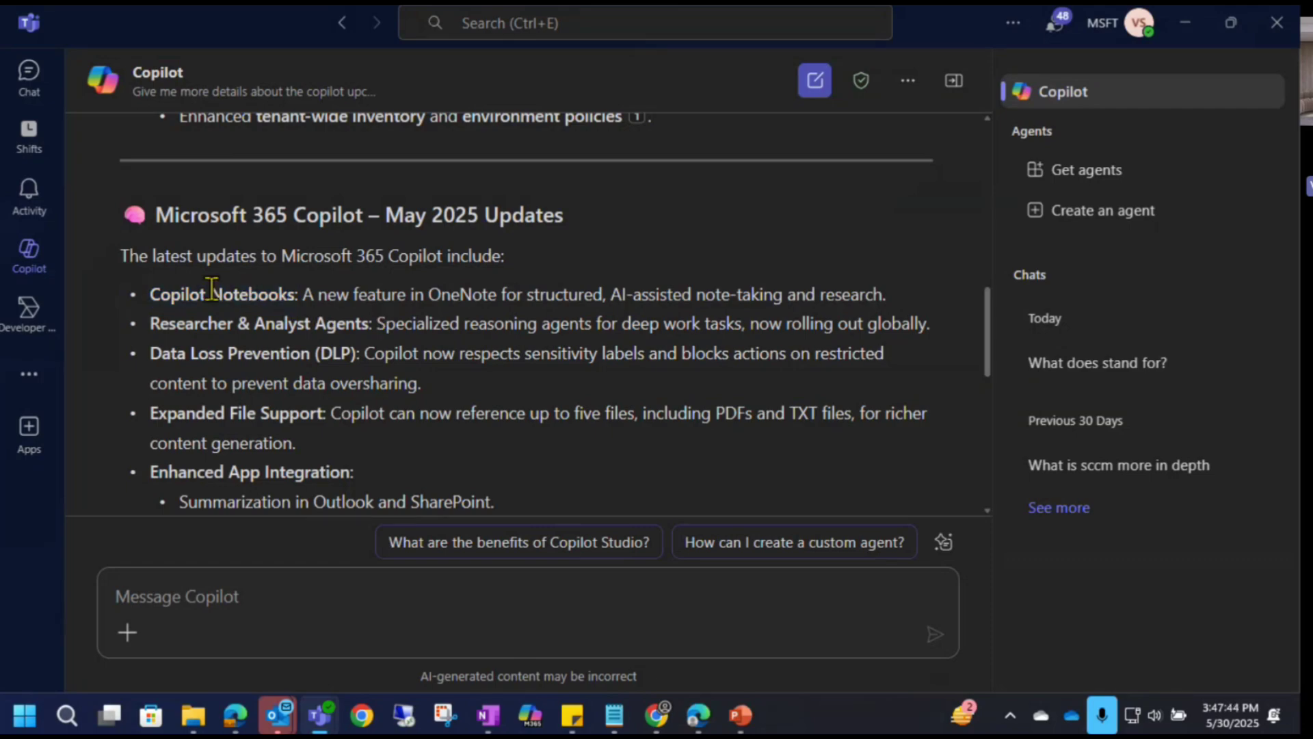
left_click_drag(150, 295, 294, 298)
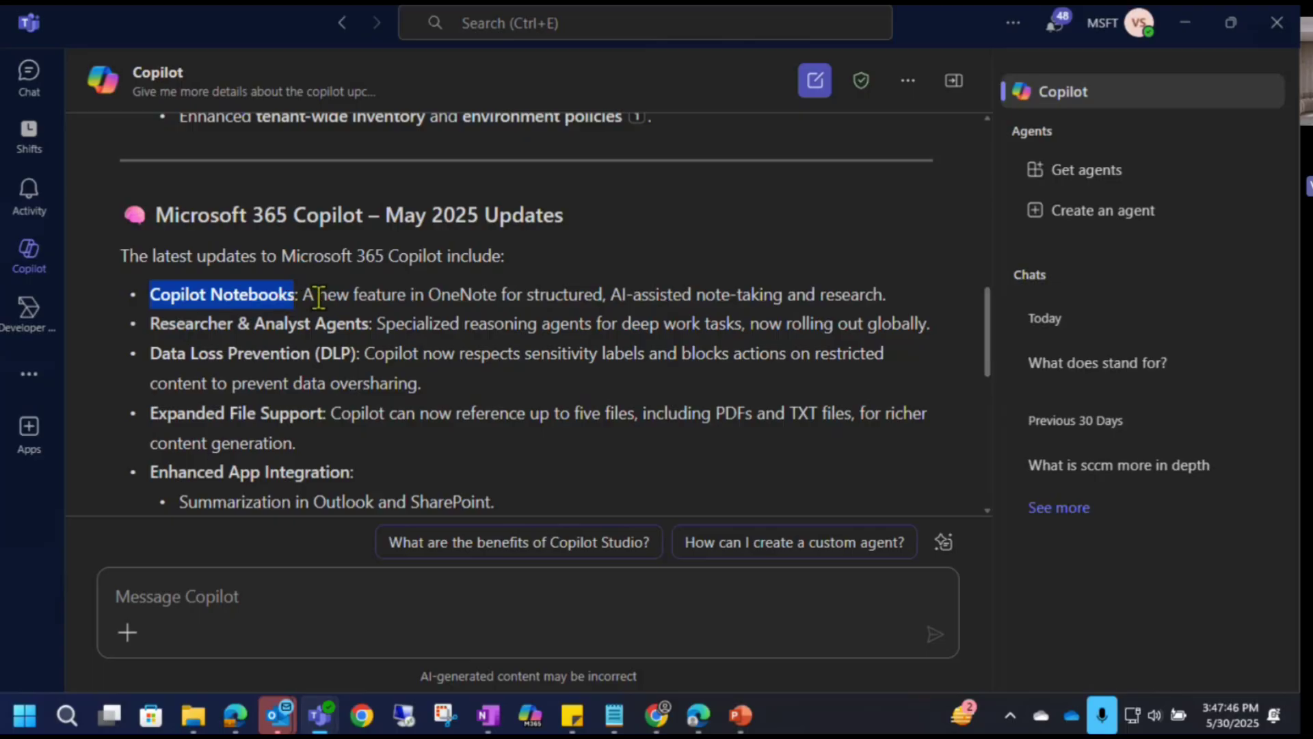
left_click(320, 299)
double_click(260, 294)
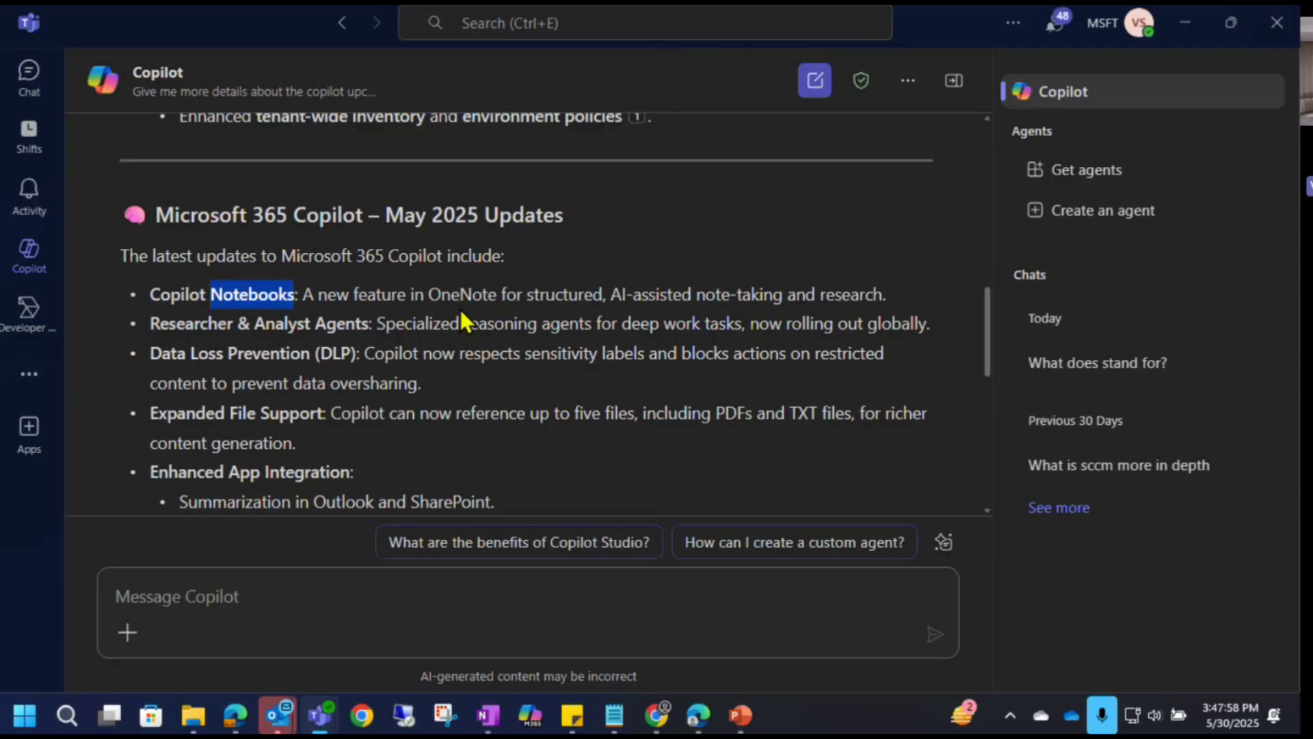
left_click(458, 307)
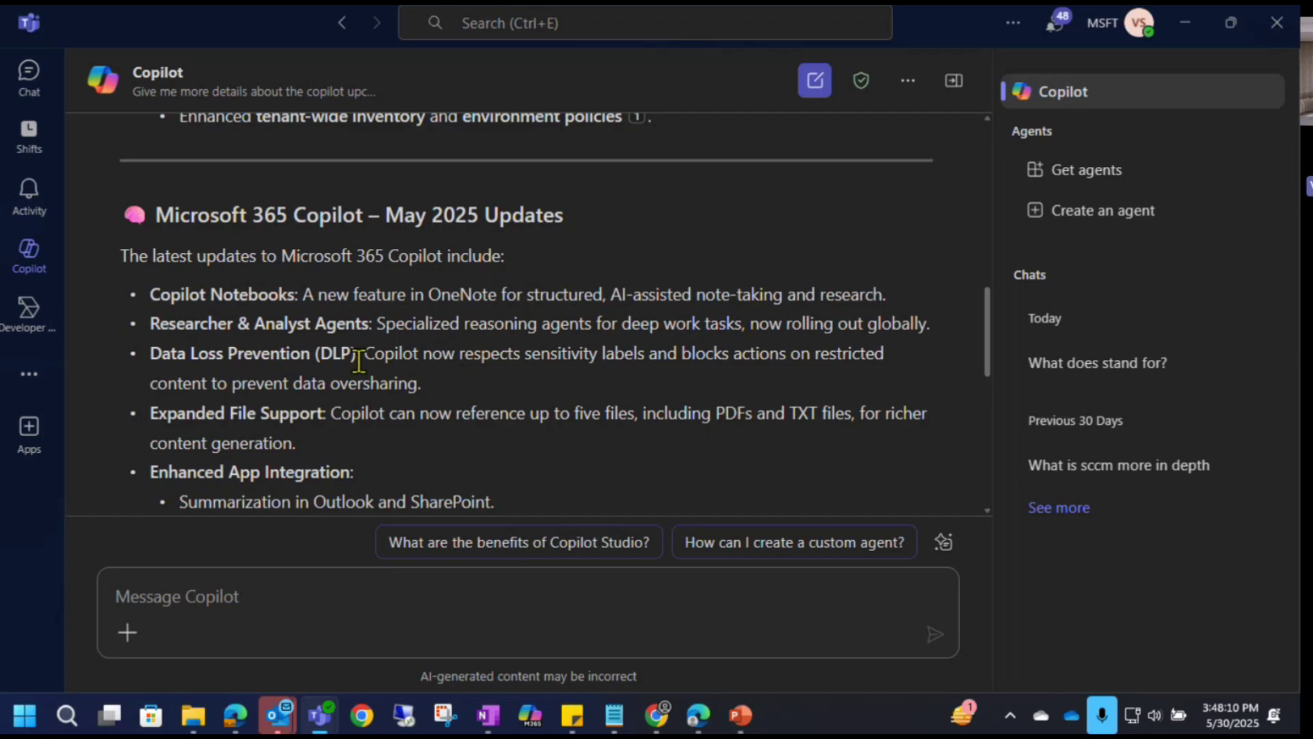
Review the Data Loss Prevention (DLP) entry in the reply, highlighting its title.
left_click_drag(358, 361, 159, 356)
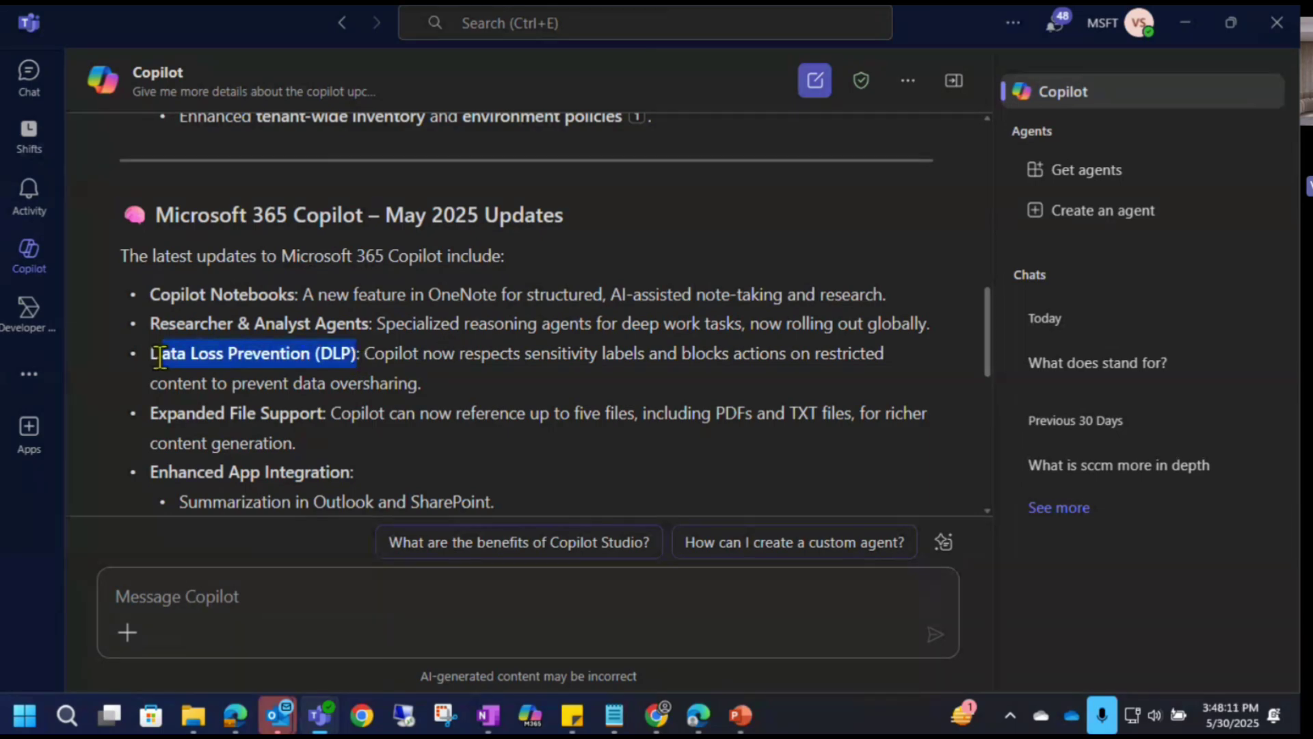
left_click(378, 351)
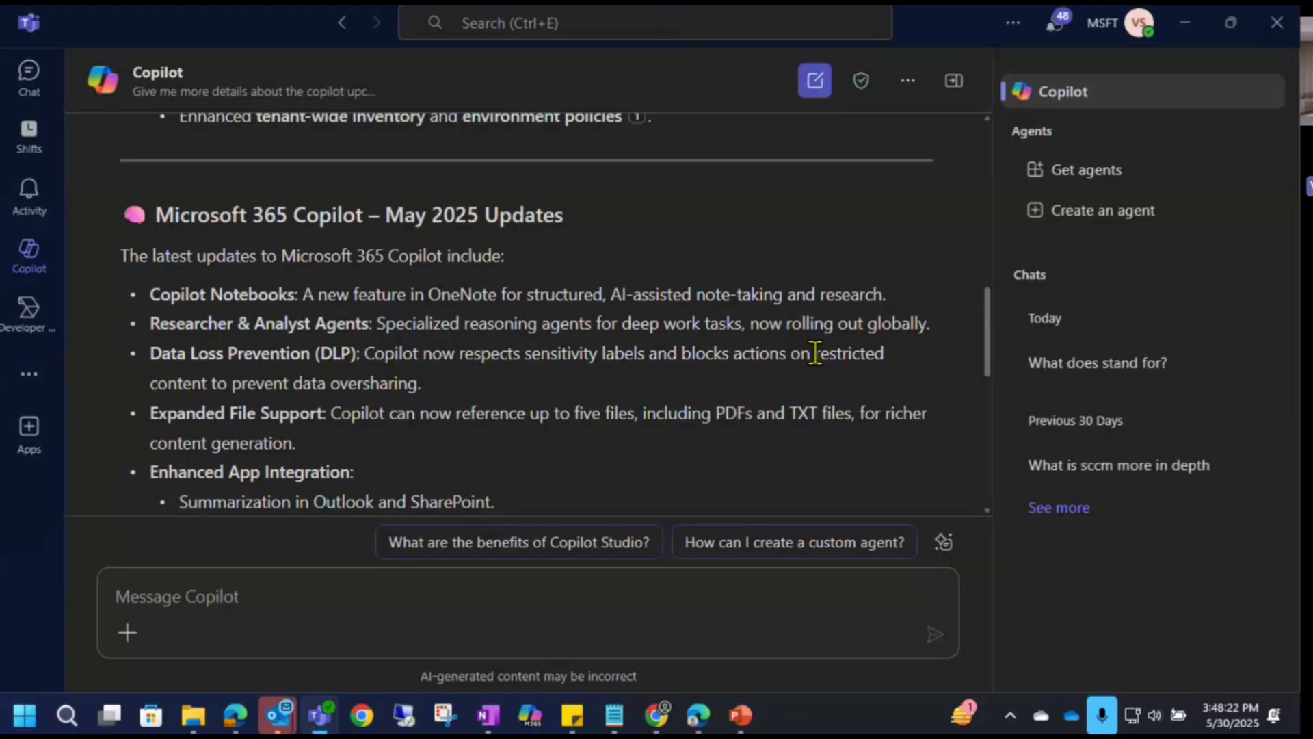
scroll(574, 469, "up", 1)
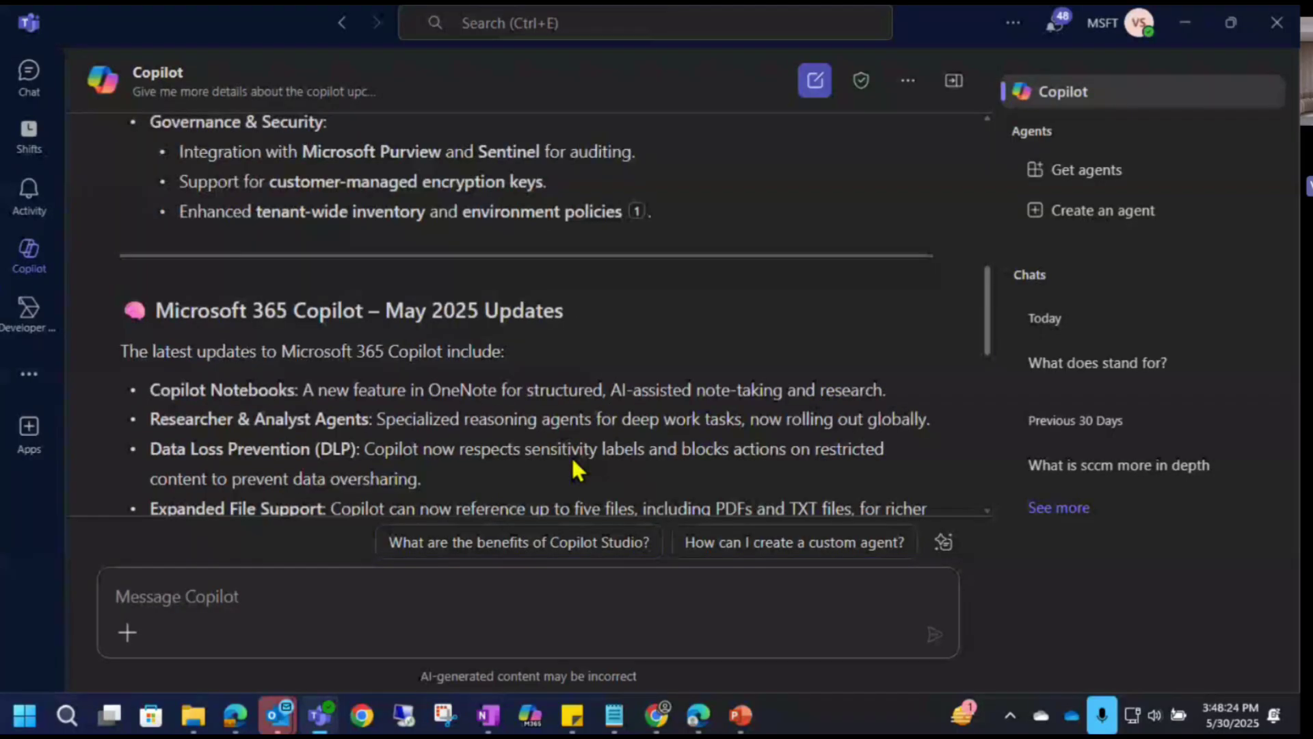
Enlarge the reply text and temporarily frame the Expanded File Support entry with a red rectangle.
scroll(578, 471, "down", 2)
key("ctrl+equal")
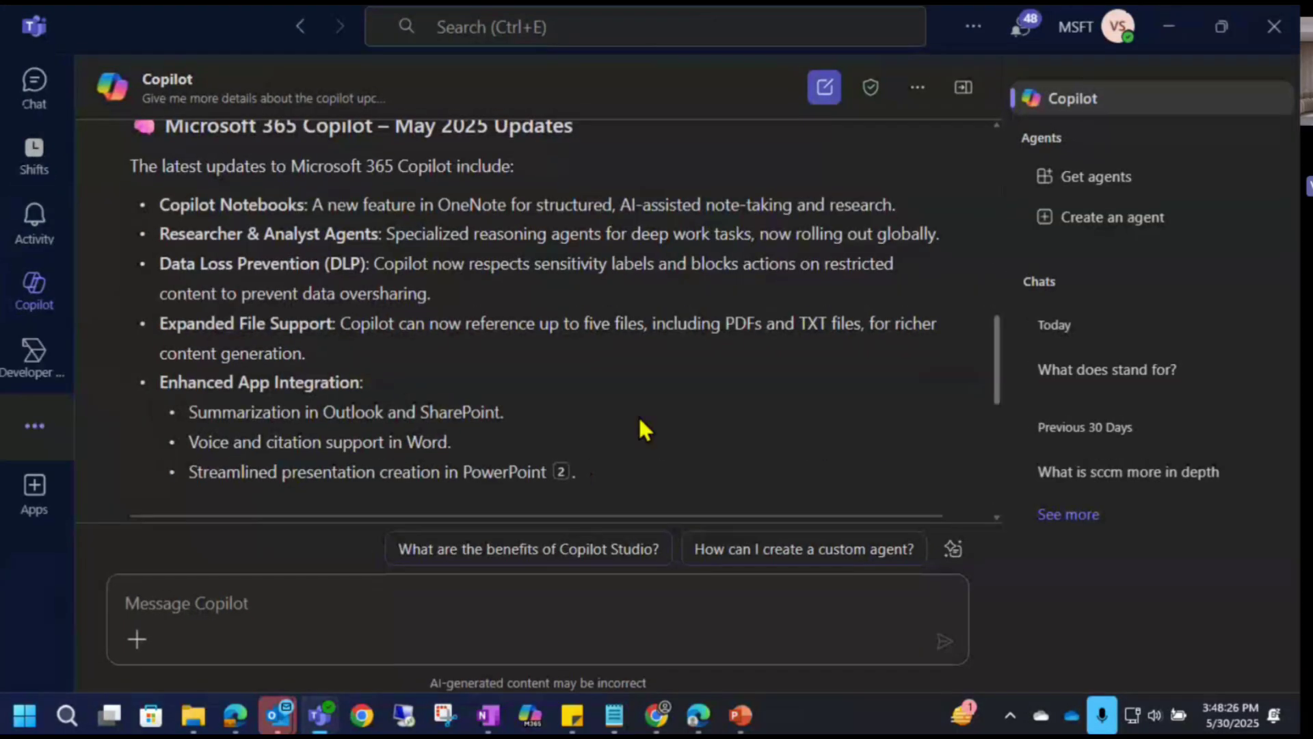
key("ctrl+minus")
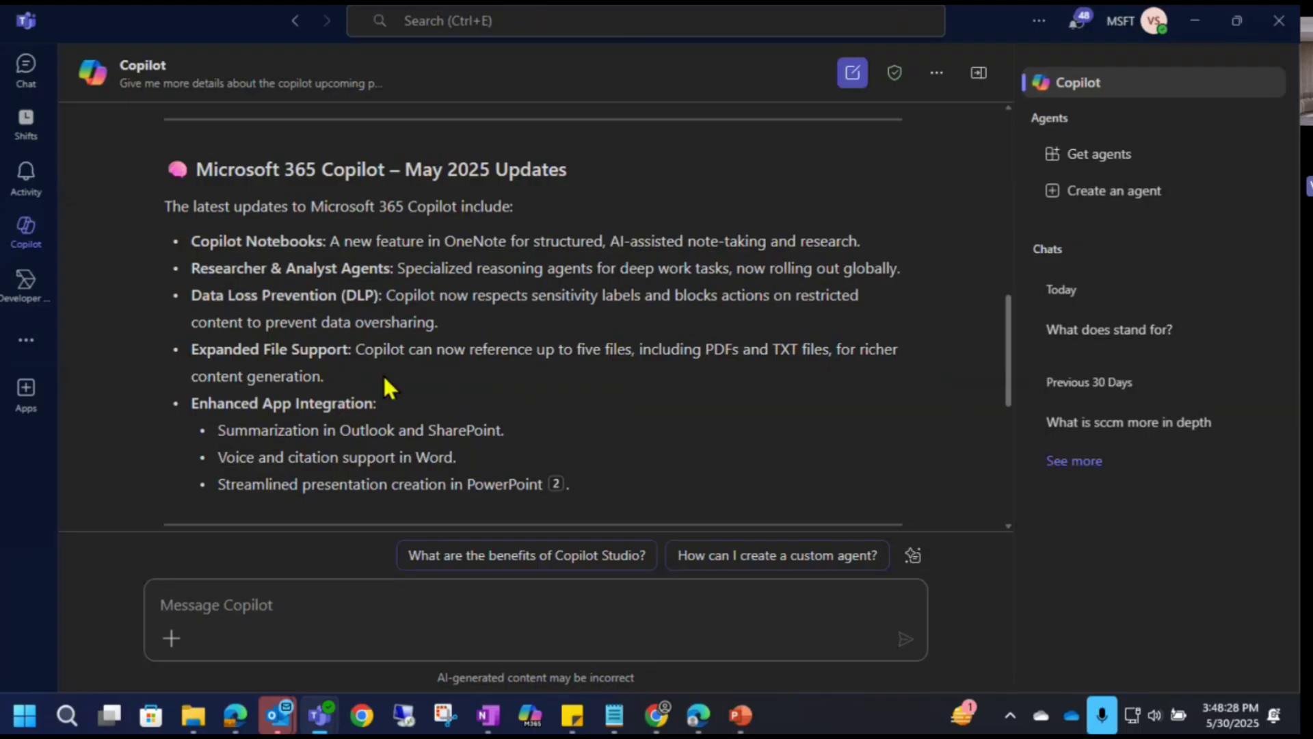
key("ctrl+equal")
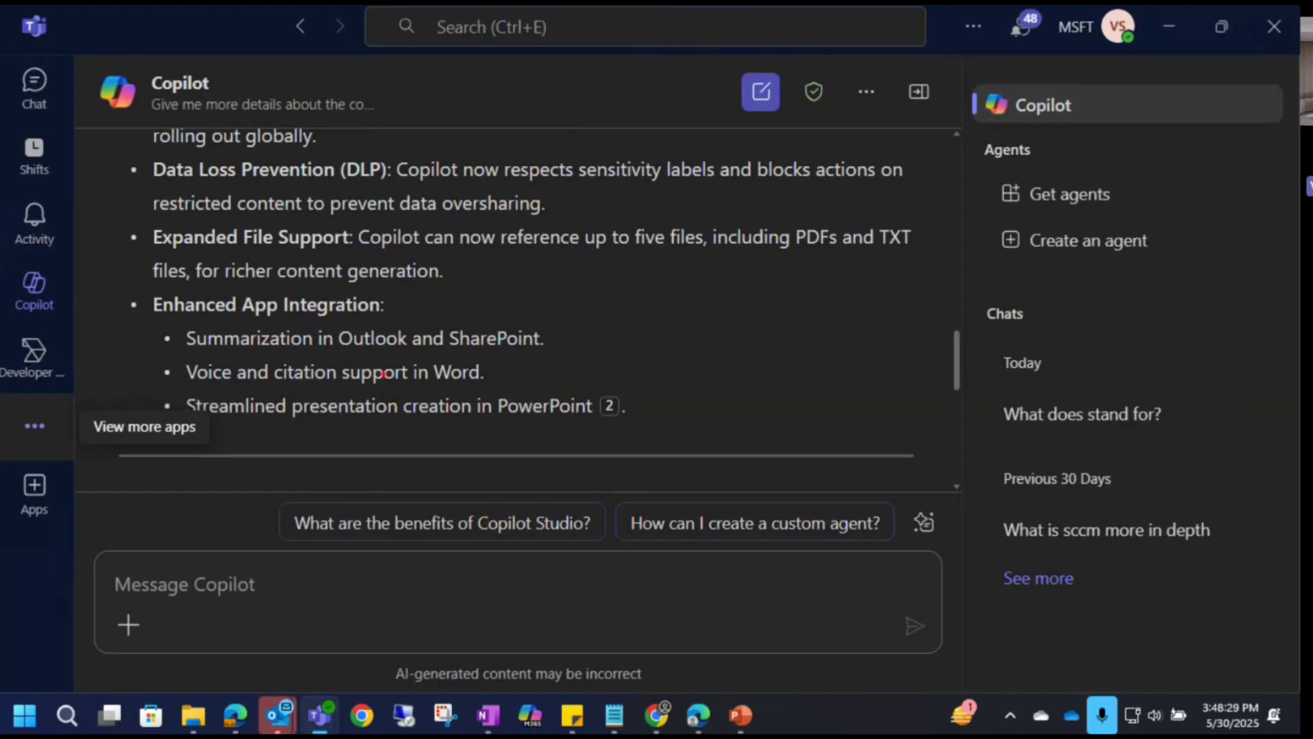
mouse_move(152, 226)
left_mouse_down()
mouse_move(483, 273)
mouse_move(920, 283)
left_mouse_up()
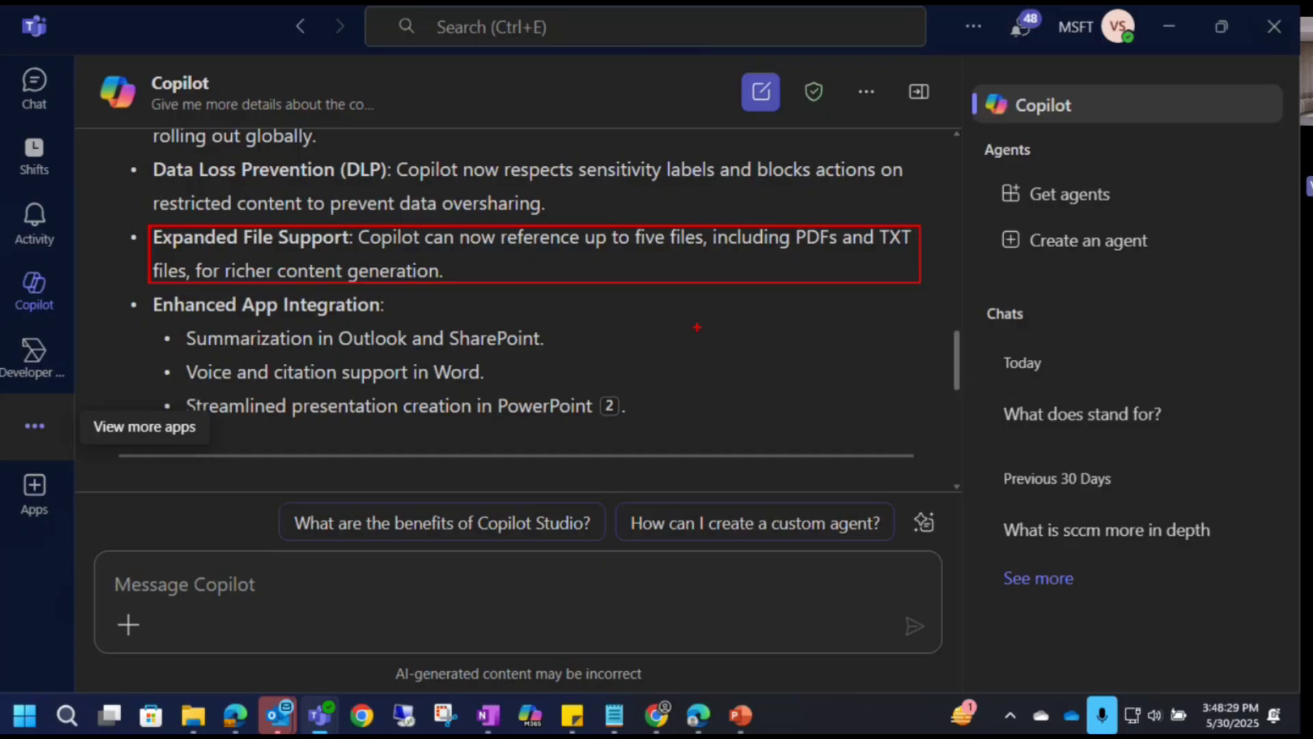
key("Escape")
Review the Enhanced App Integration entries, highlighting Outlook, SharePoint and the PowerPoint presentation creation line.
scroll(542, 338, "down", 1)
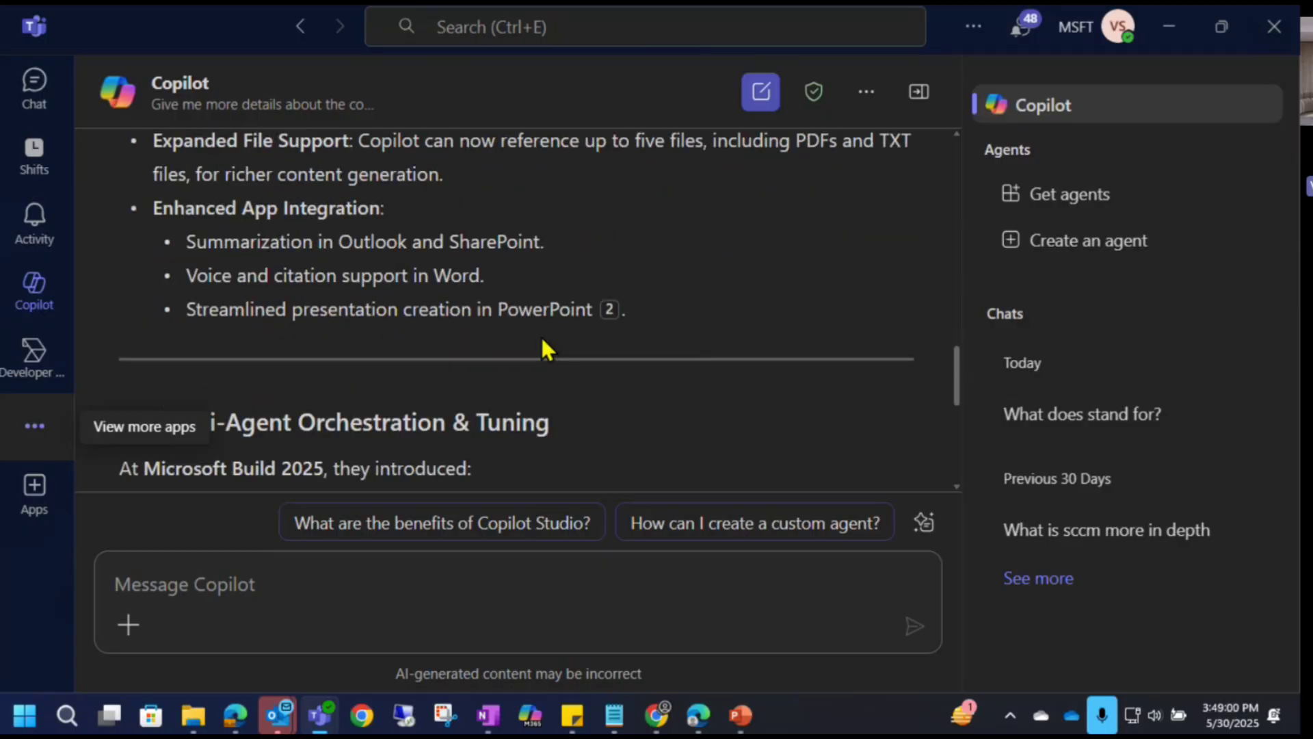
scroll(547, 349, "up", 1)
scroll(408, 366, "down", 1)
double_click(373, 242)
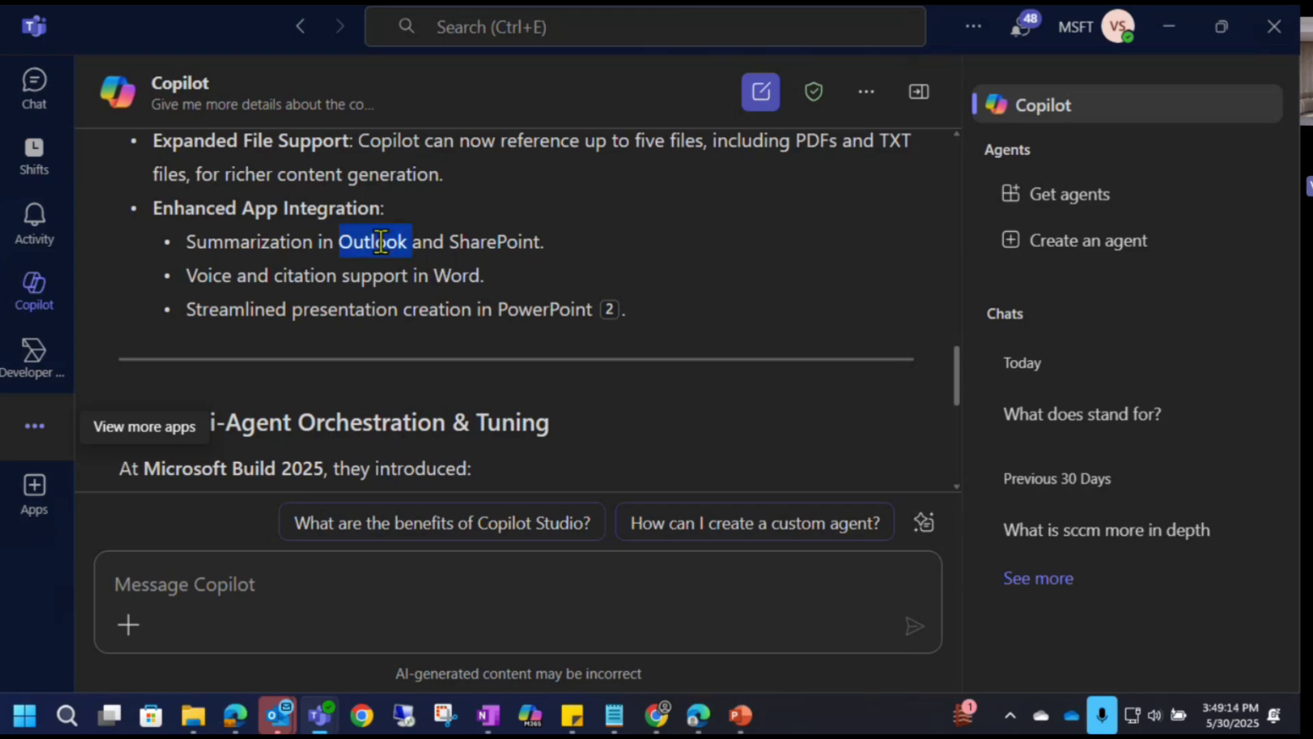
double_click(494, 241)
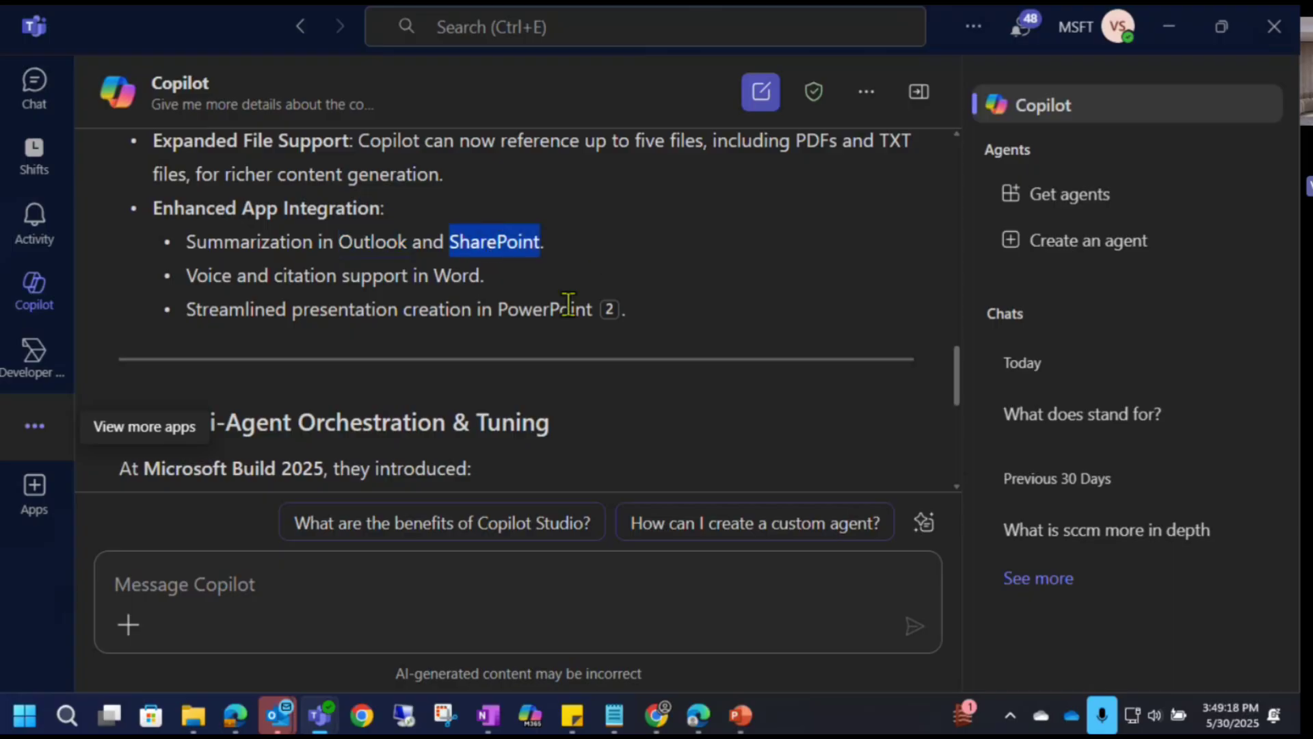
left_click_drag(585, 311, 209, 316)
double_click(219, 309)
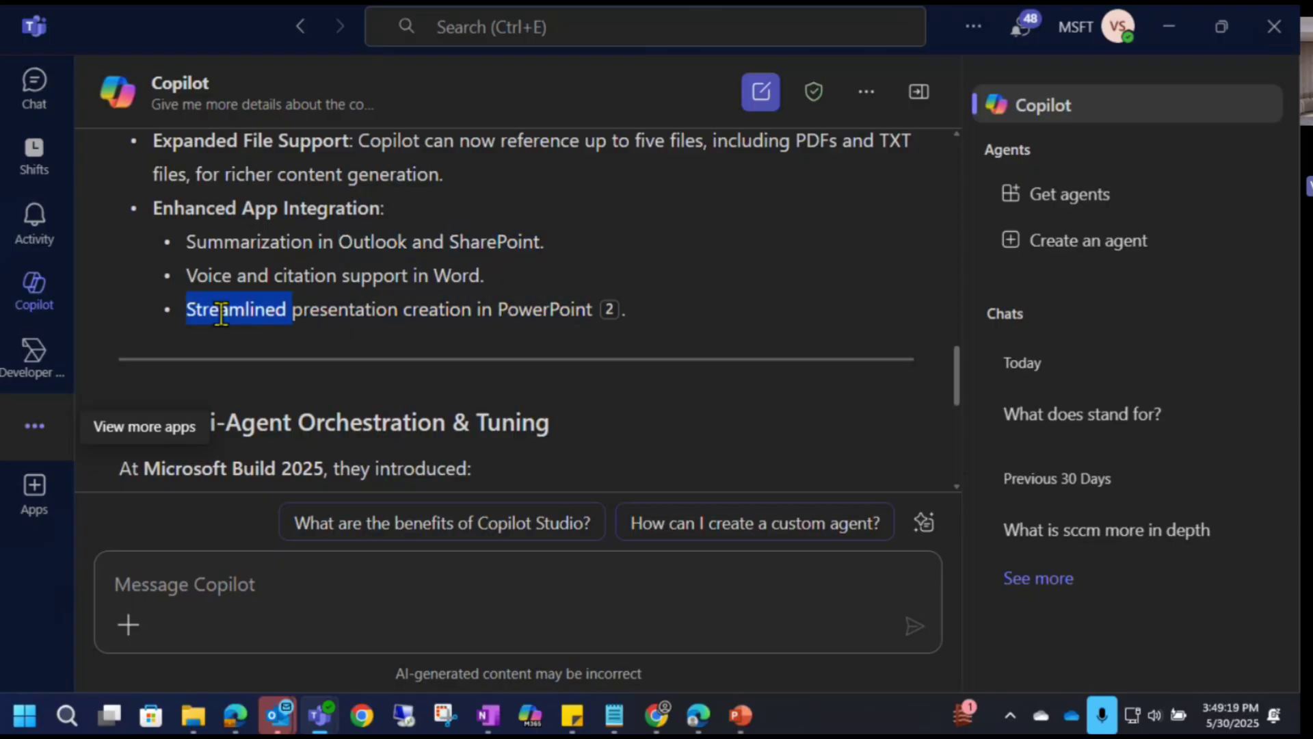
left_click(421, 321)
scroll(420, 321, "down", 1)
scroll(421, 322, "down", 2)
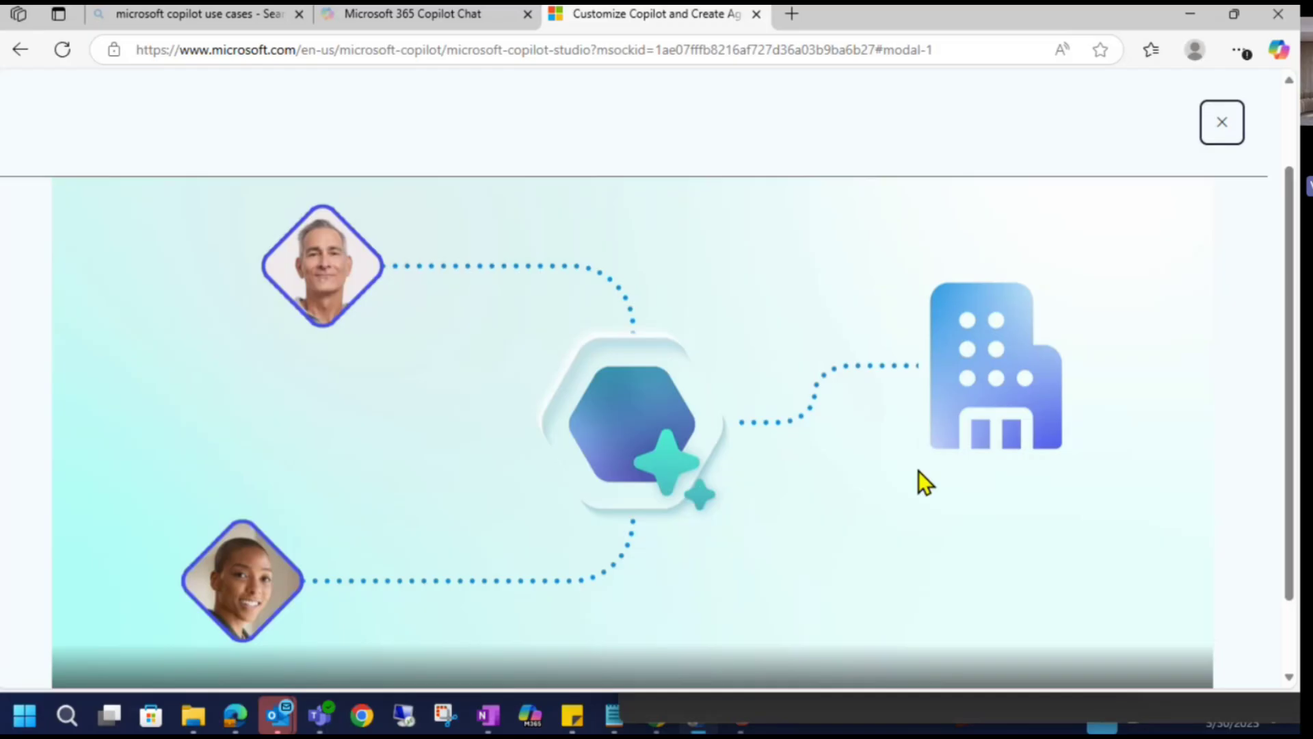
Switch to the Microsoft 365 Copilot Chat page and locate the reply to "How does token works? Explain it".
left_click(409, 22)
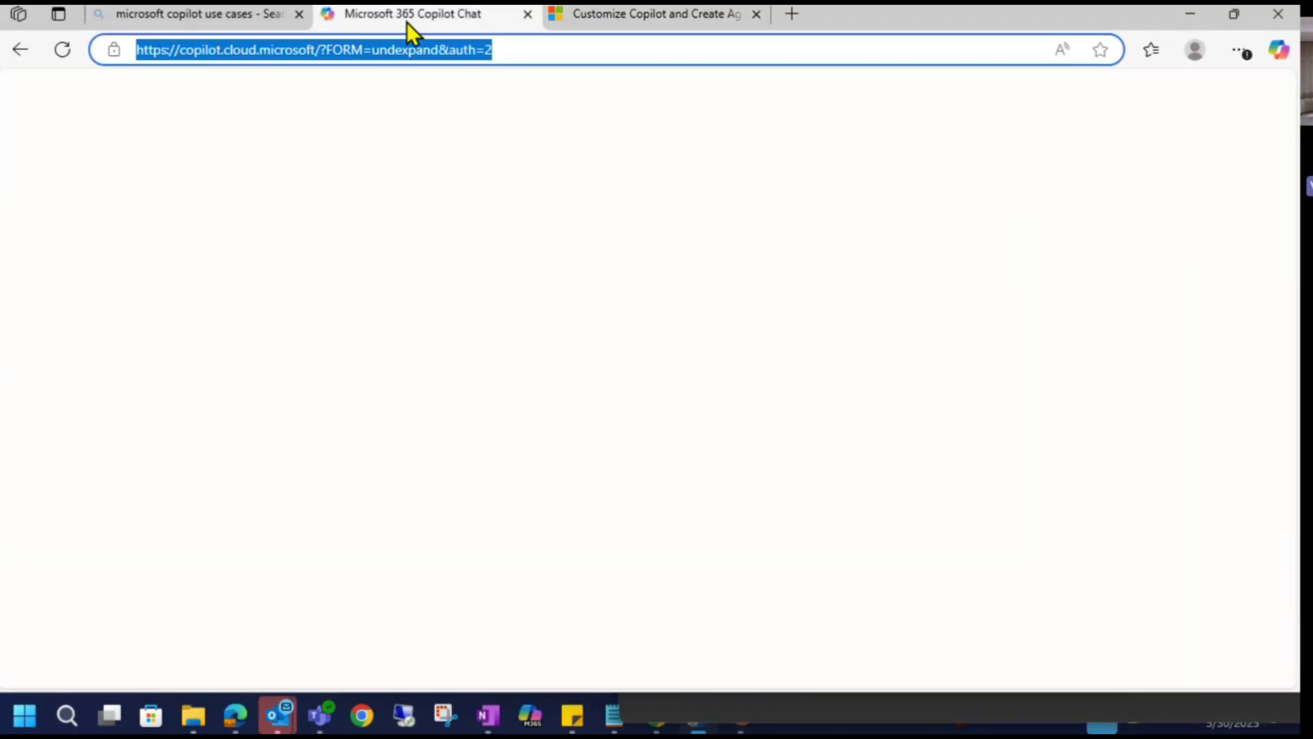
scroll(776, 349, "up", 1)
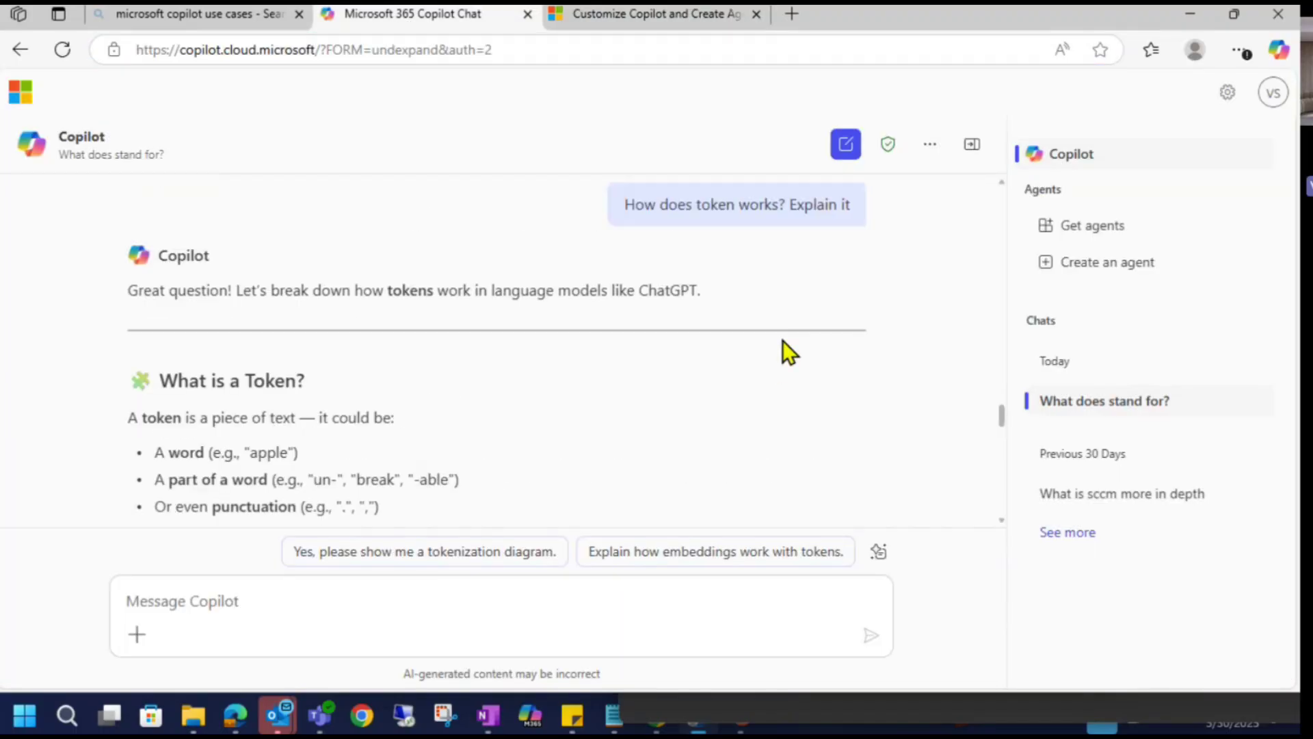
scroll(783, 342, "up", 5)
scroll(782, 339, "up", 4)
scroll(782, 339, "down", 8)
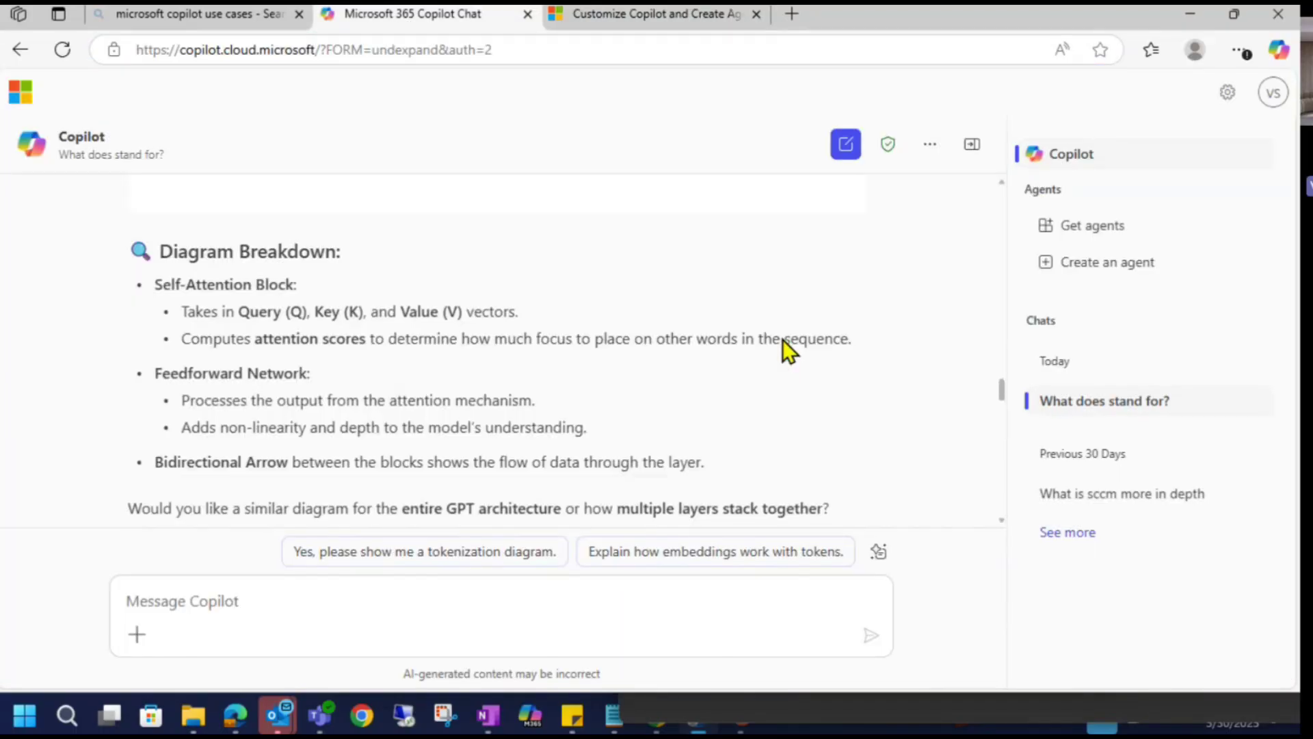
scroll(783, 339, "down", 3)
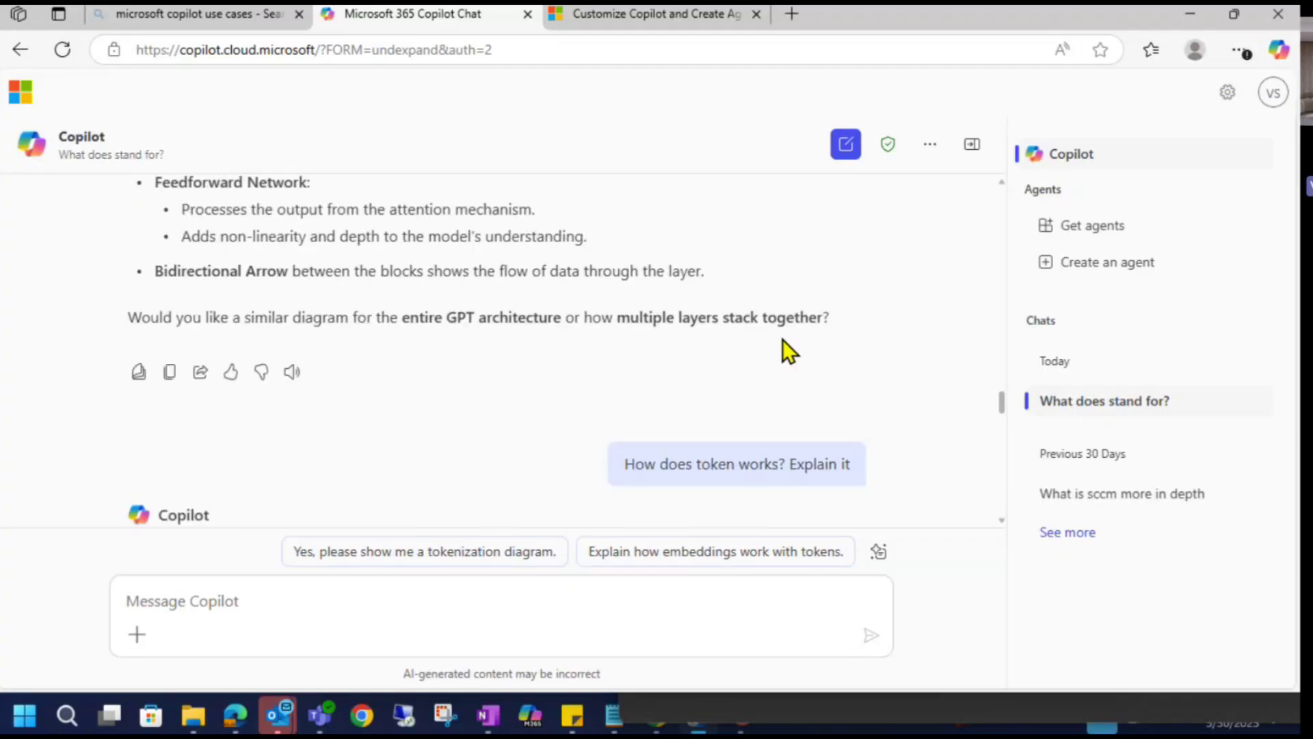
scroll(783, 339, "up", 2)
scroll(782, 339, "down", 5)
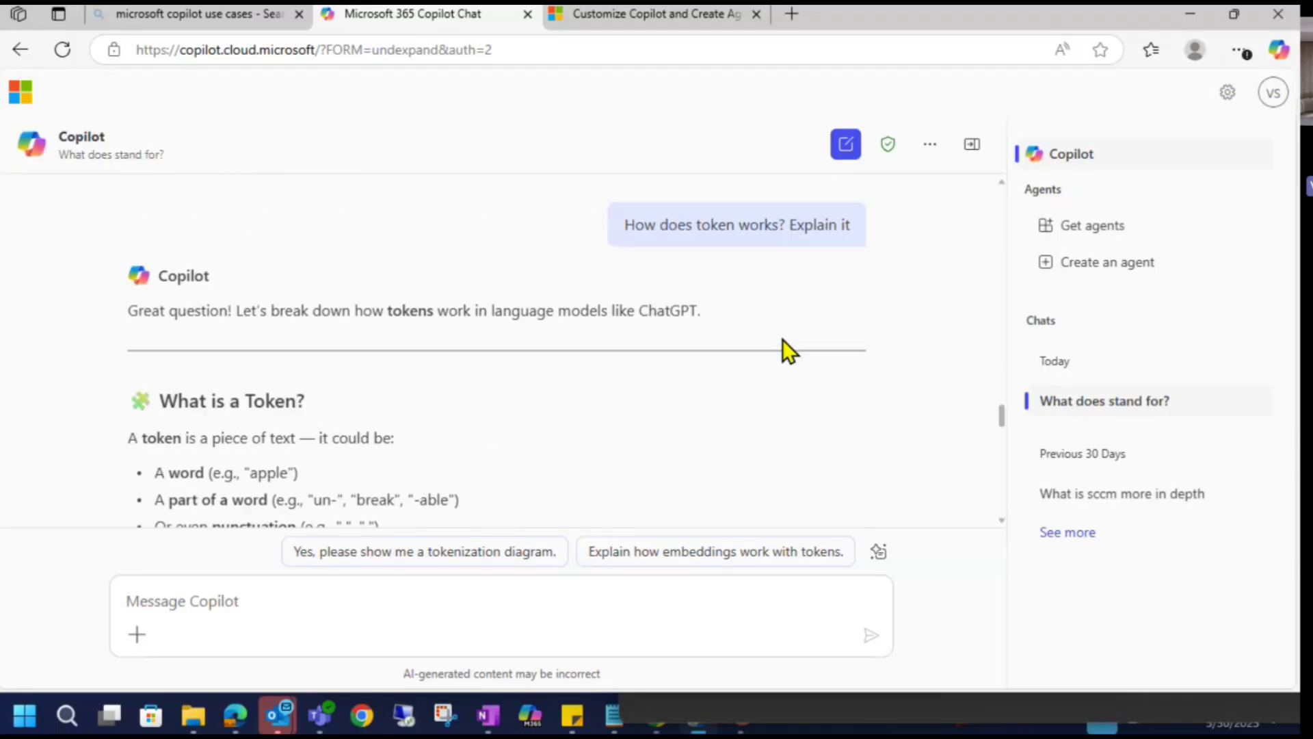
Skim the token explanation and return to the "What is a Token?" section, highlighting its opening definition line.
scroll(782, 339, "down", 1)
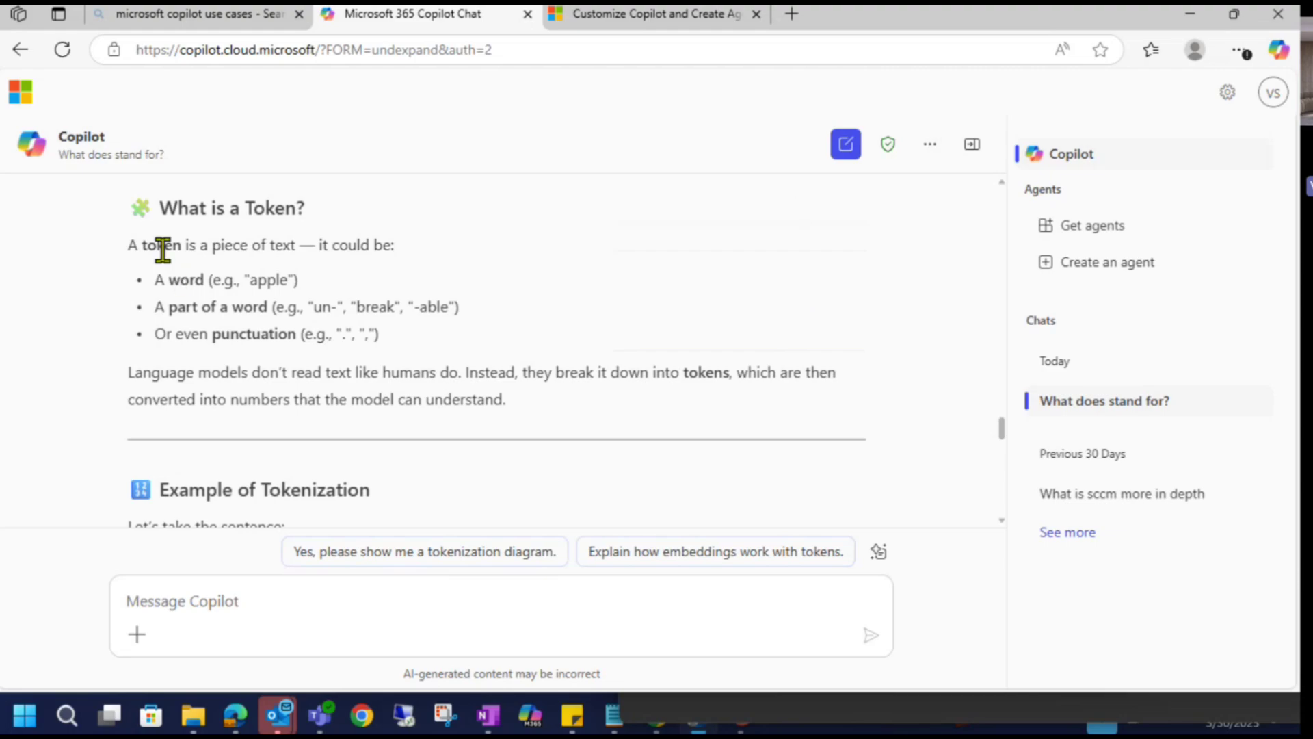
scroll(380, 268, "down", 4)
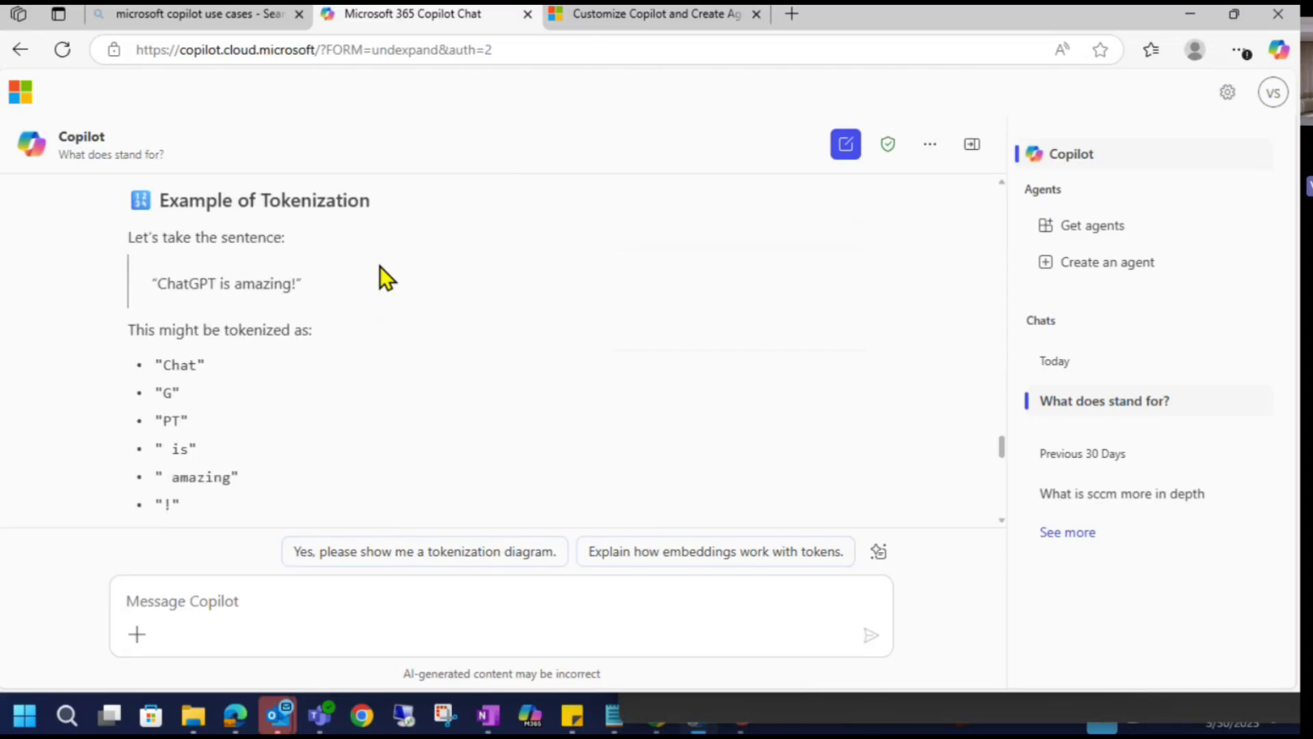
scroll(380, 268, "down", 4)
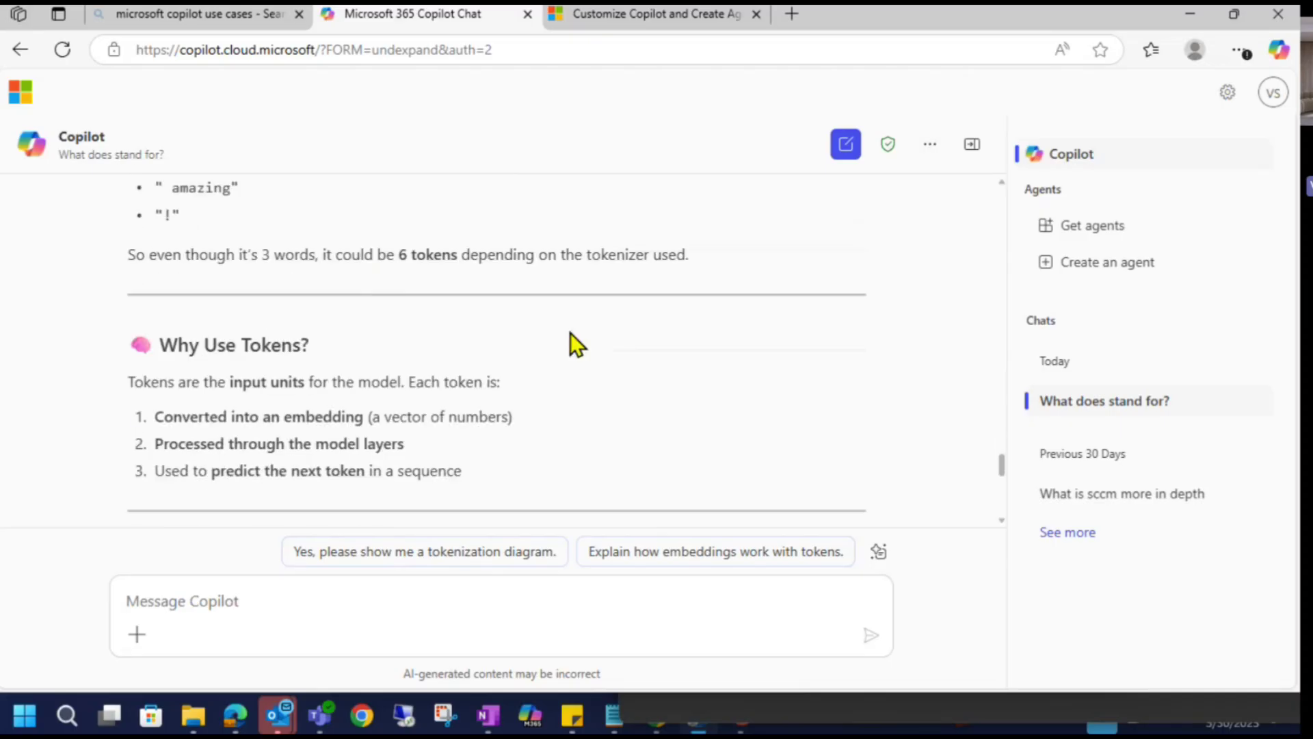
scroll(570, 330, "up", 9)
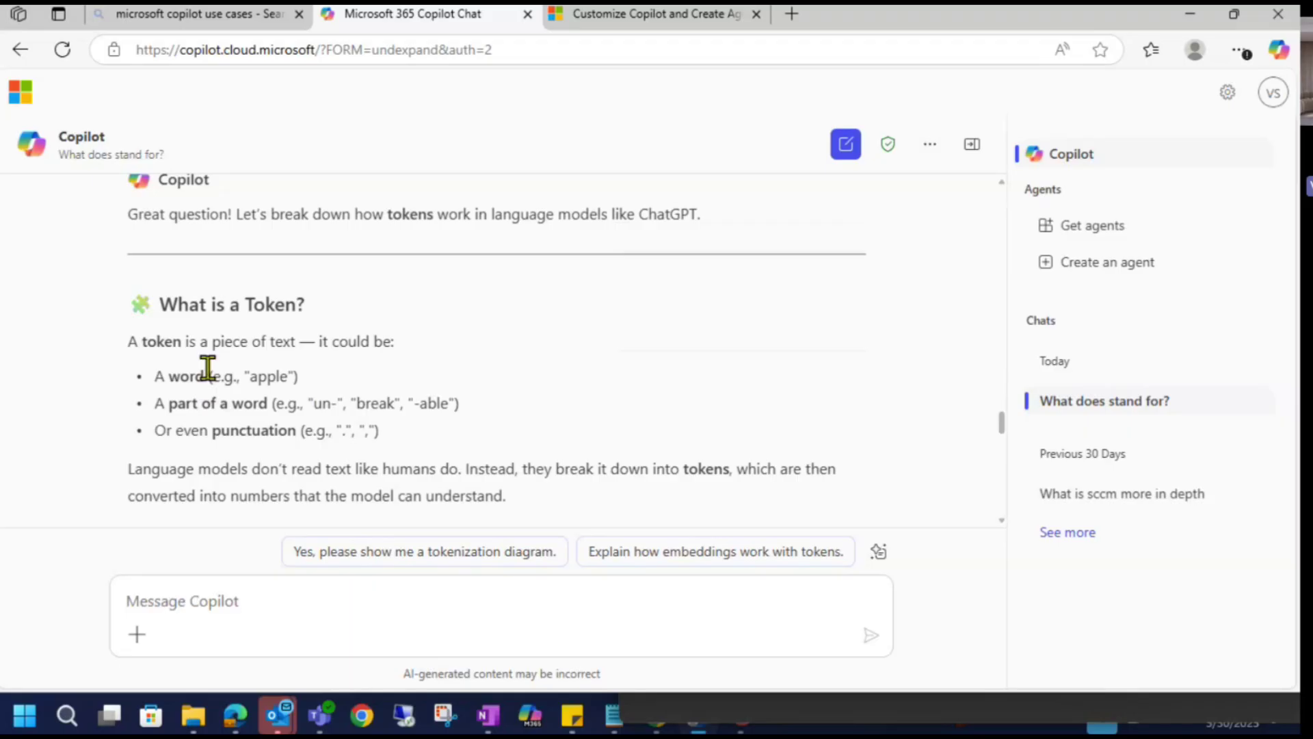
left_click_drag(129, 341, 487, 349)
left_click(487, 349)
scroll(487, 349, "down", 1)
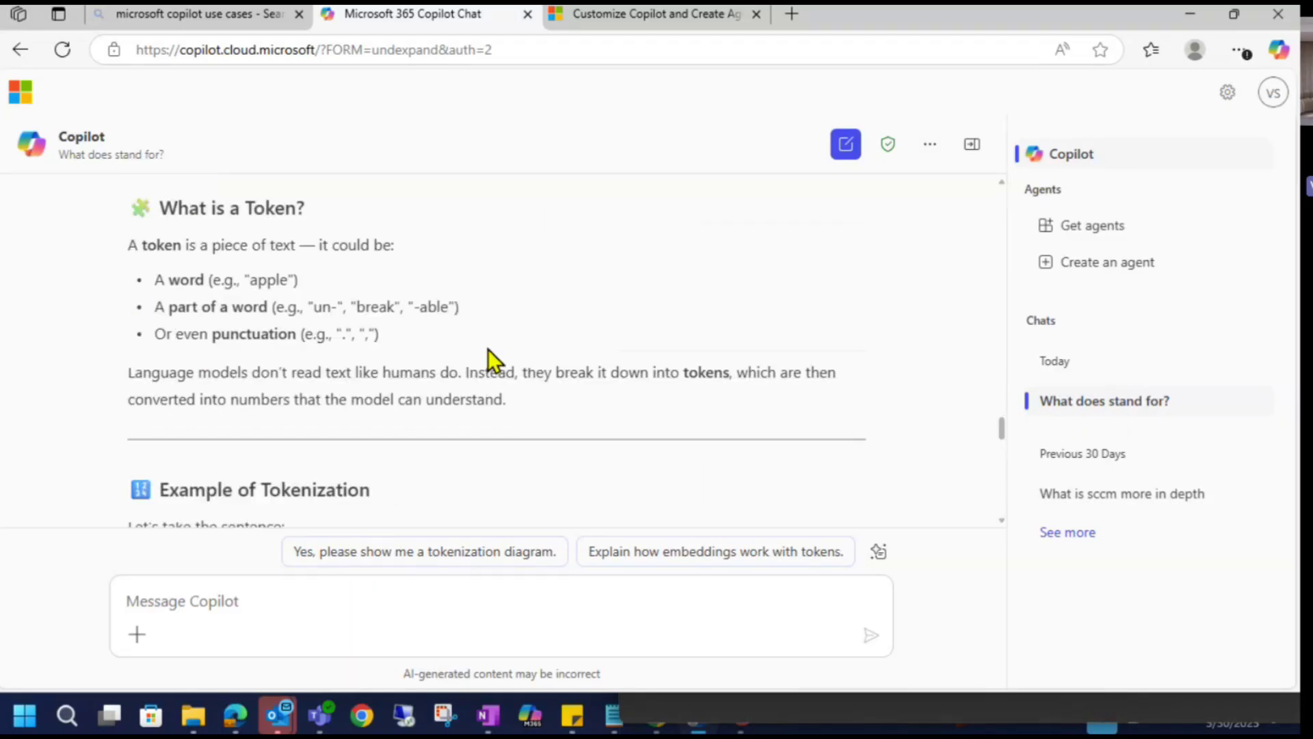
Review the Example of Tokenization section, highlighting parts of the example and the words "might be".
scroll(344, 346, "down", 4)
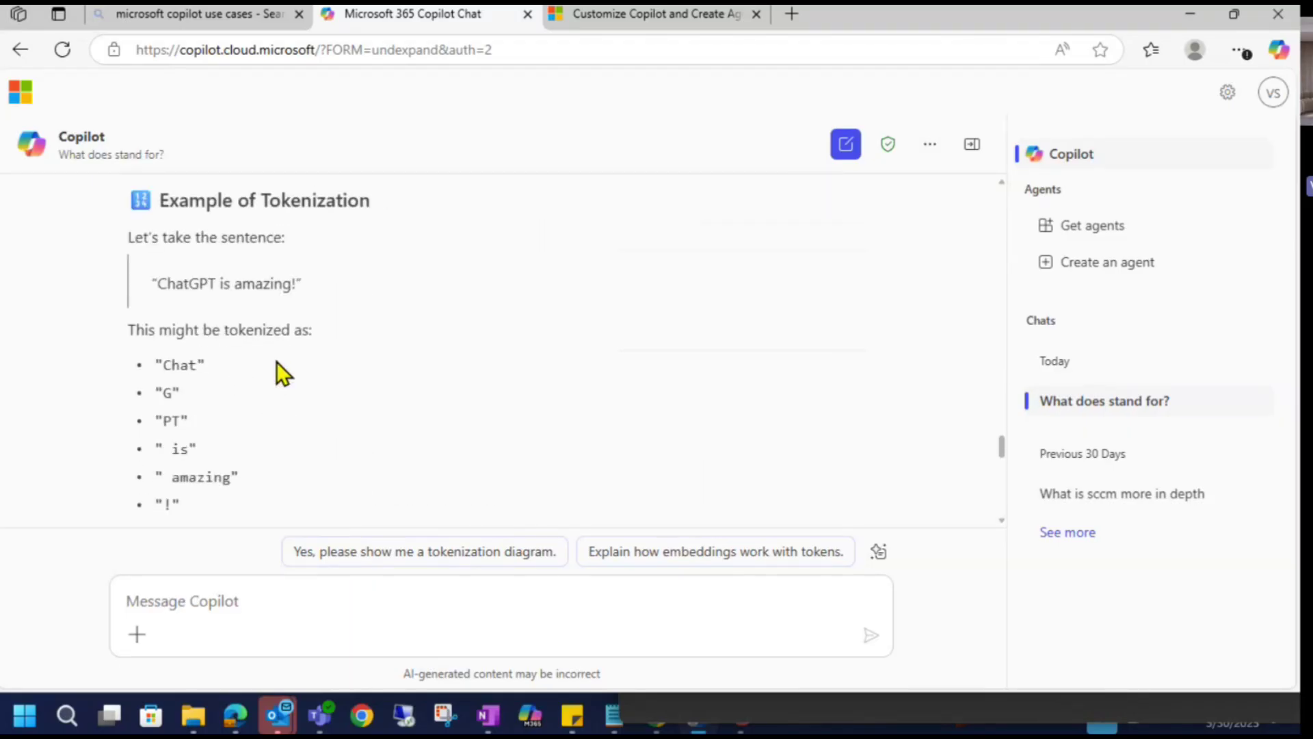
scroll(276, 361, "down", 1)
left_click_drag(152, 191, 293, 346)
left_click(388, 347)
scroll(388, 348, "down", 1)
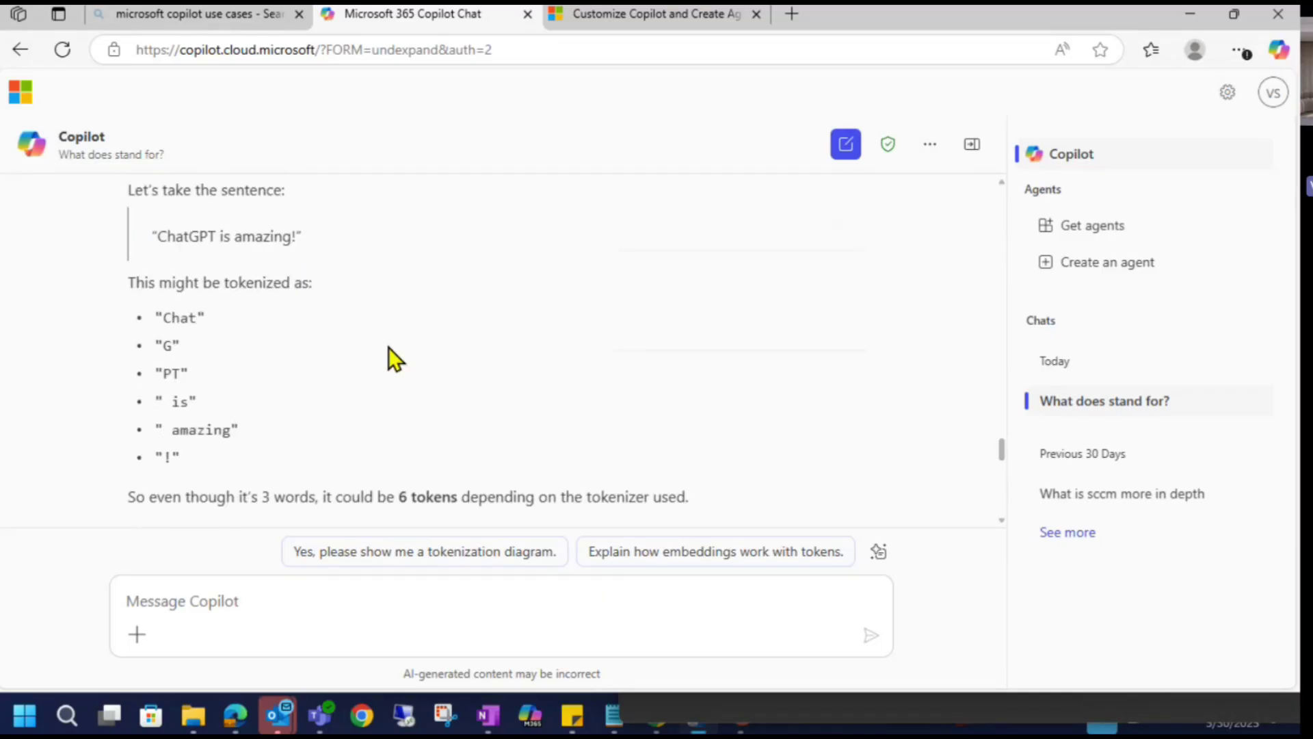
scroll(331, 325, "down", 1)
left_click_drag(167, 195, 232, 202)
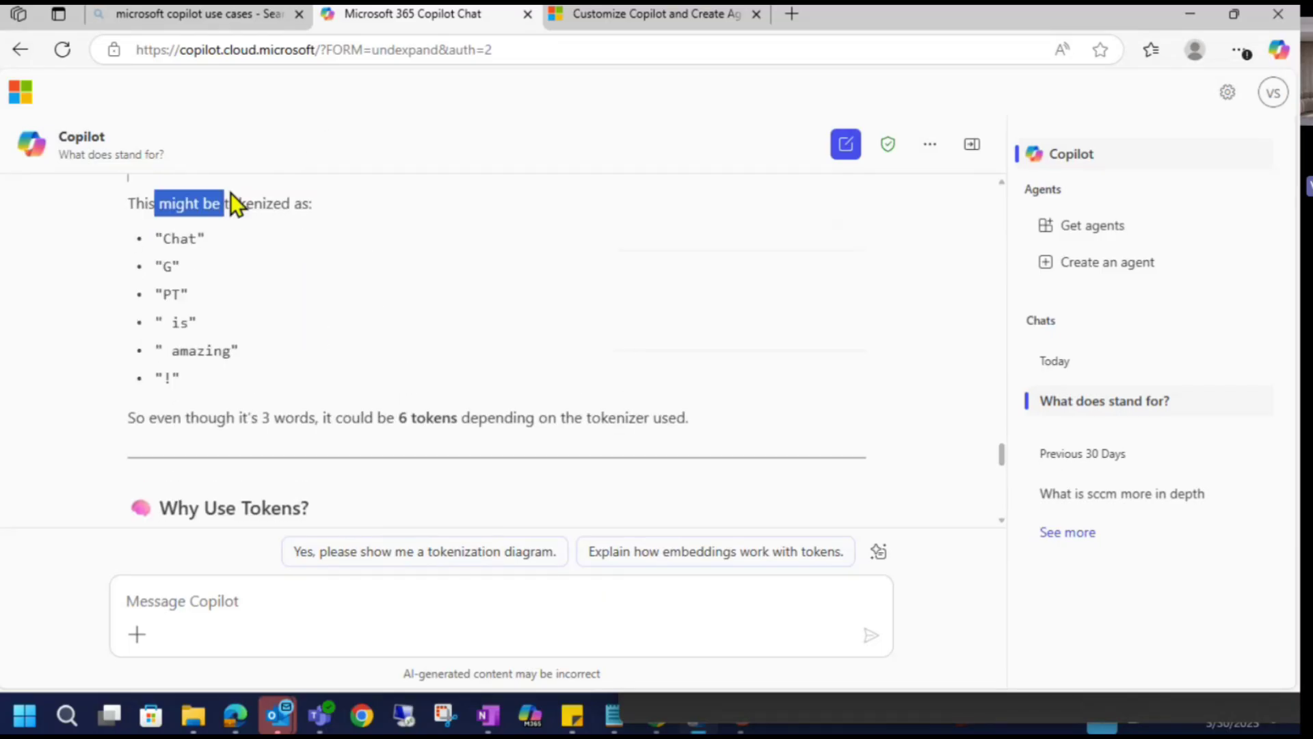
left_click(296, 220)
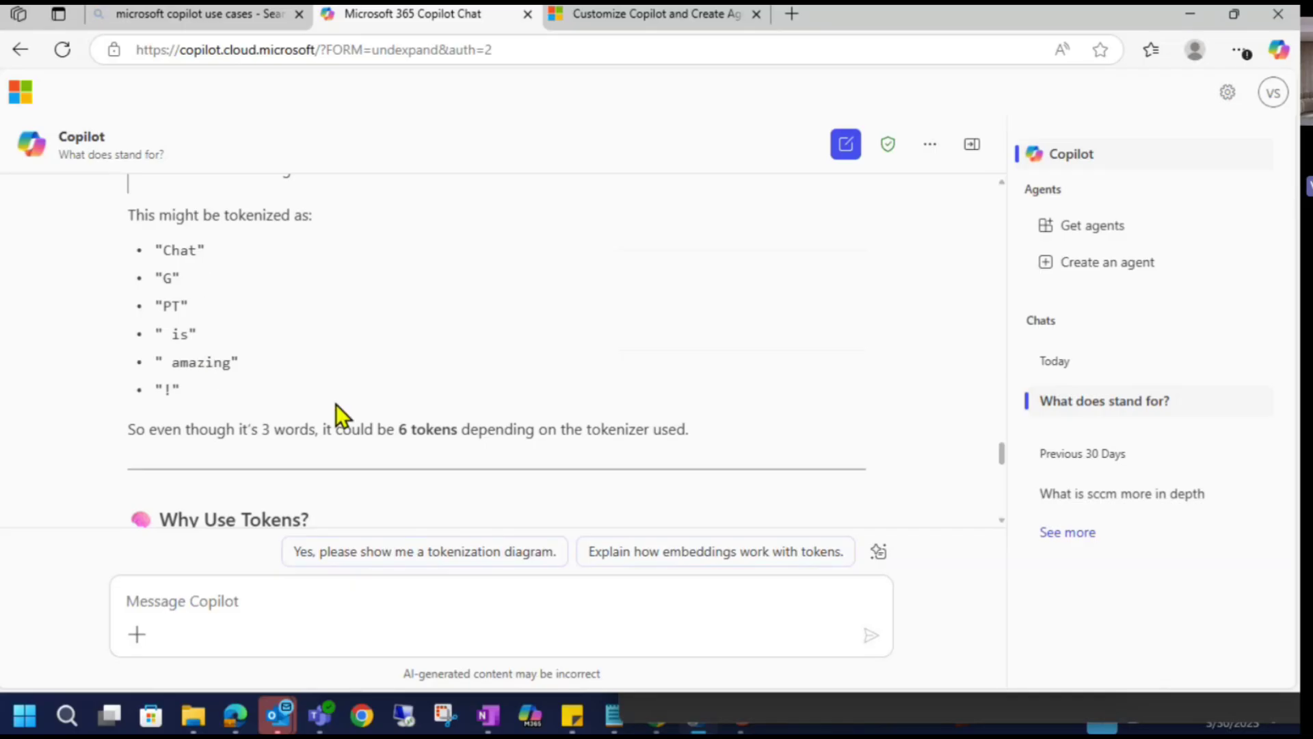
Read the sentence concluding the tokenization example, highlighting its opening words, "6 tokens" and "tokenizer".
scroll(294, 416, "down", 1)
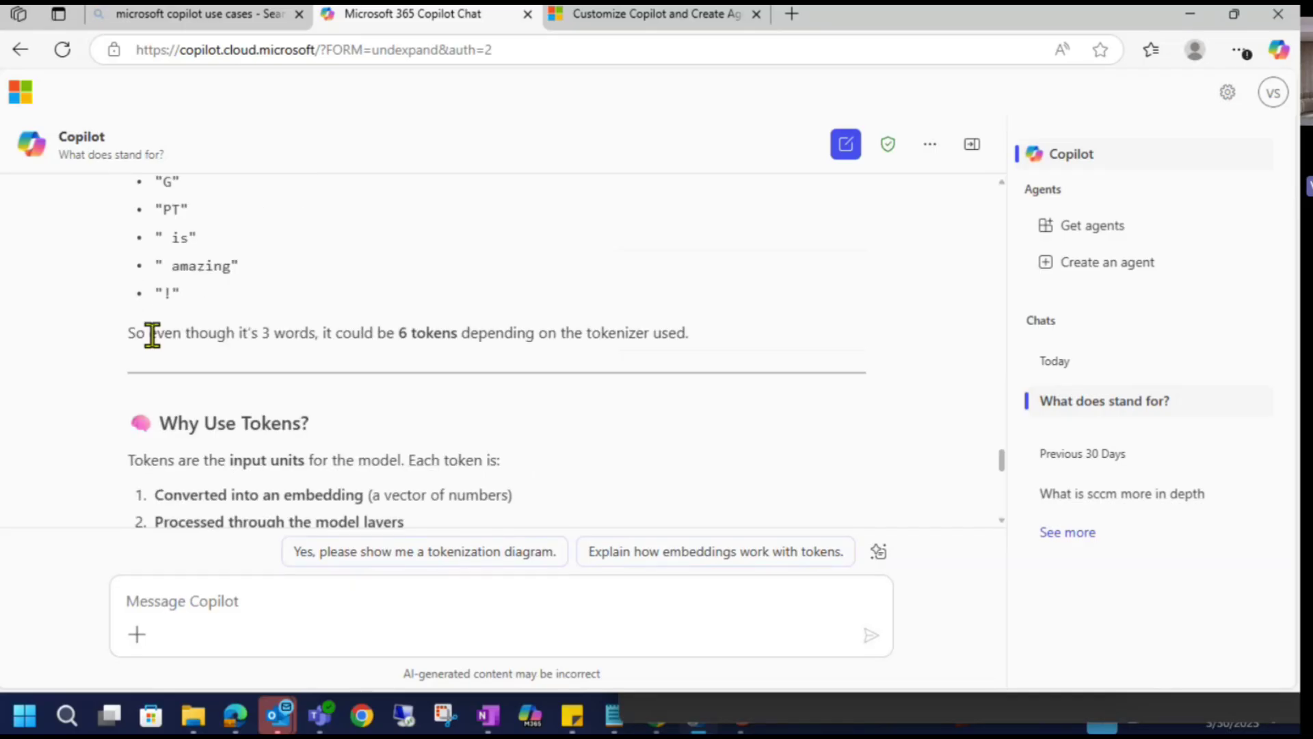
left_click_drag(129, 333, 311, 335)
left_click_drag(400, 335, 469, 335)
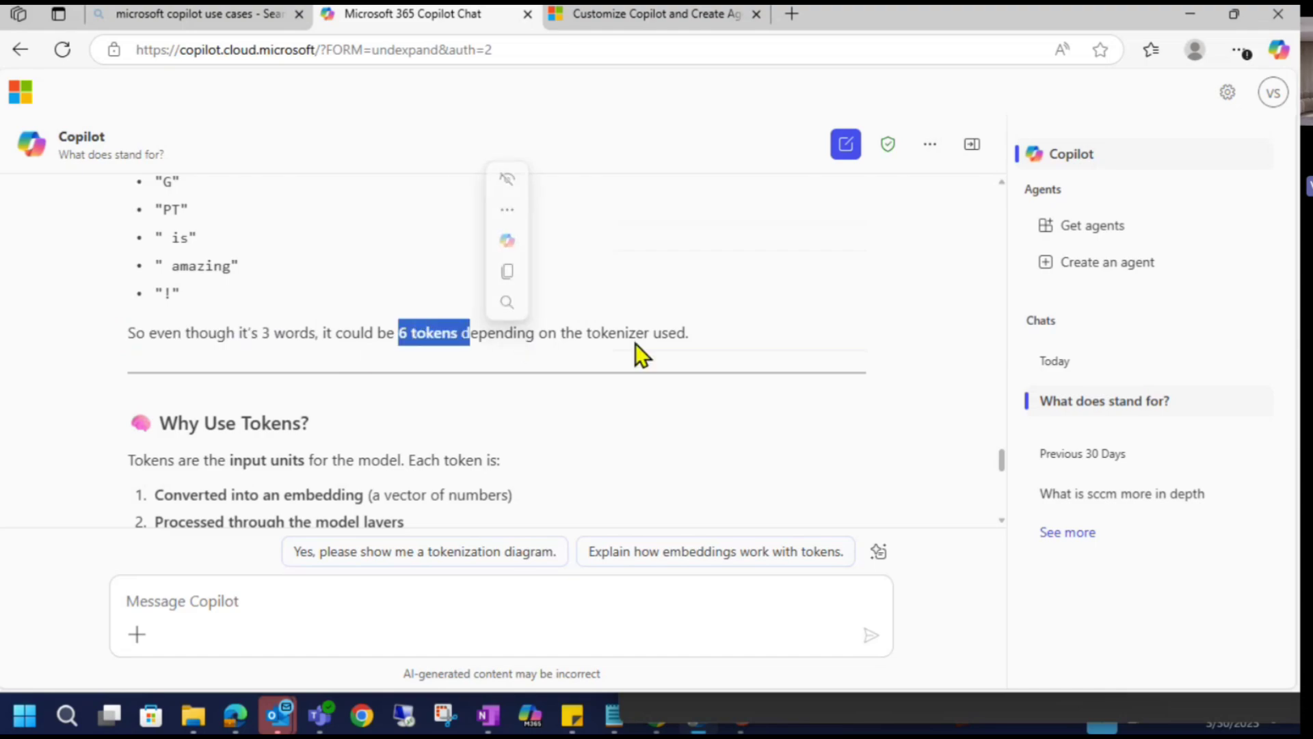
double_click(609, 335)
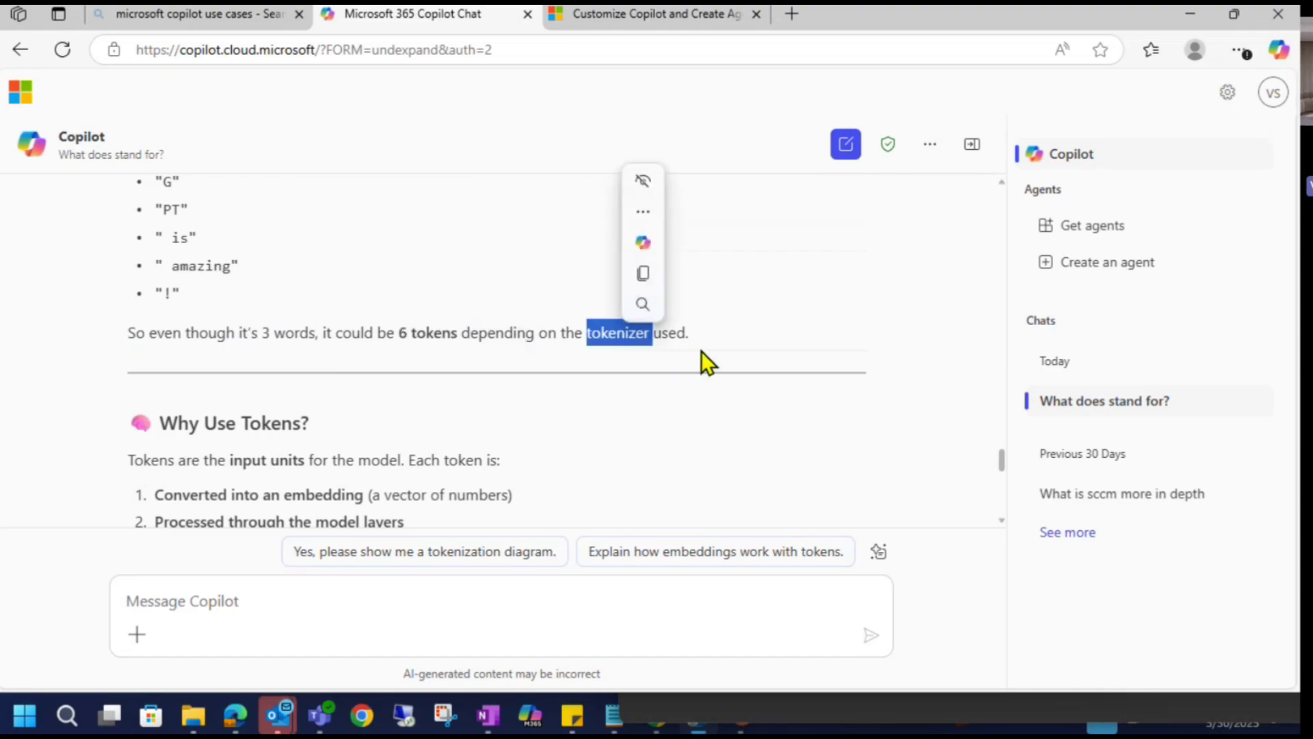
Read the "Why Use Tokens?" section and continue to the Token Limits section of the reply.
scroll(700, 351, "down", 3)
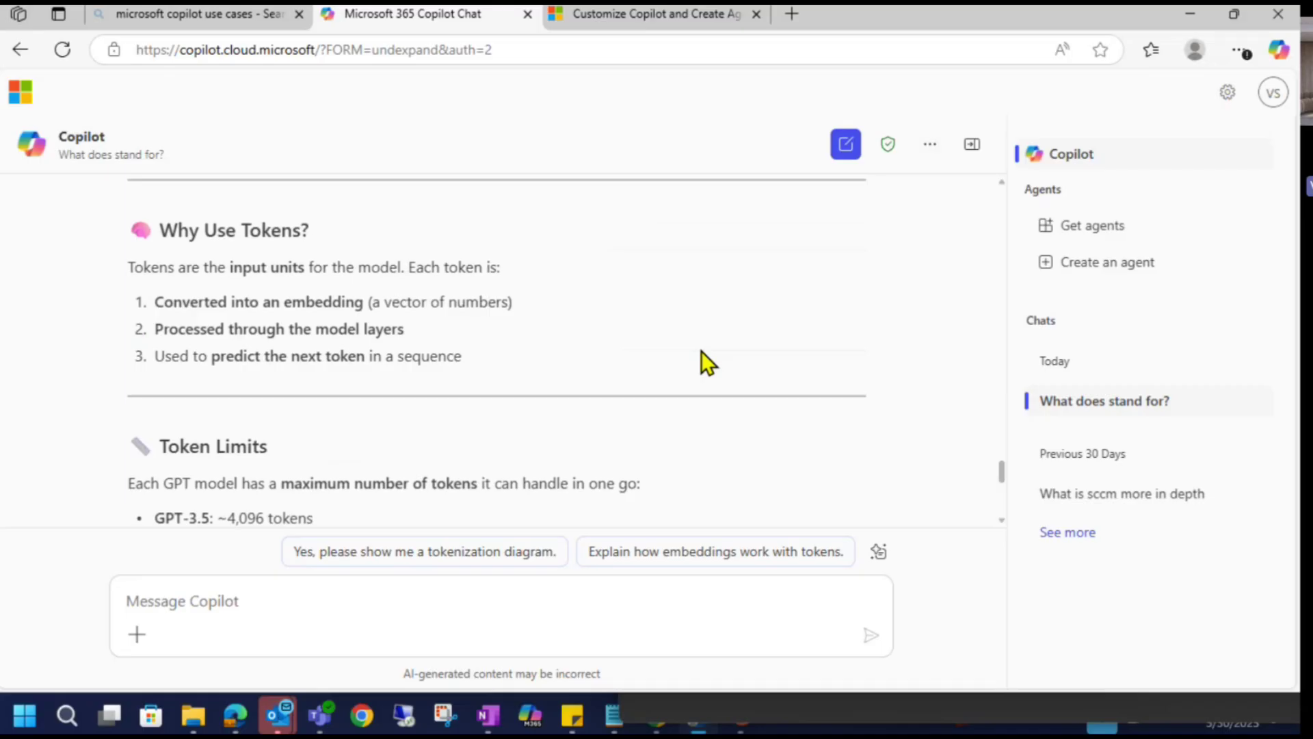
scroll(701, 351, "down", 3)
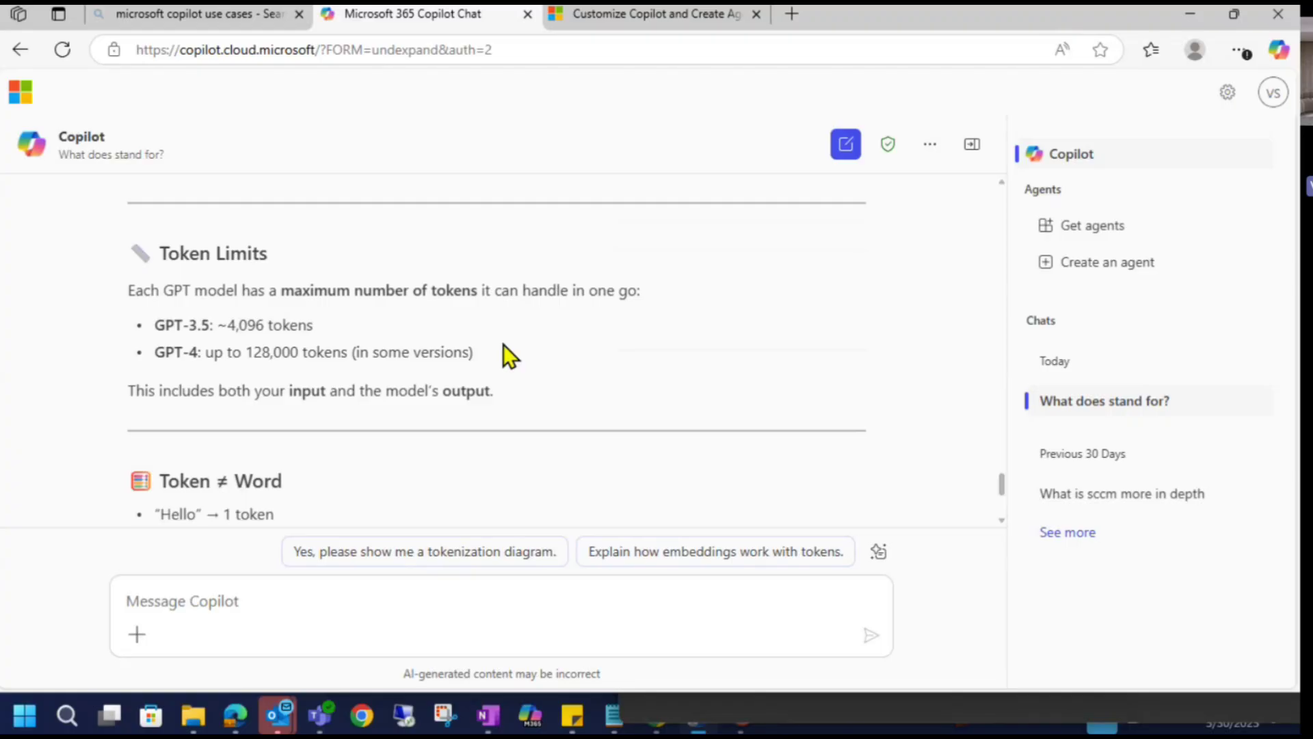
scroll(504, 343, "down", 2)
scroll(395, 331, "up", 2)
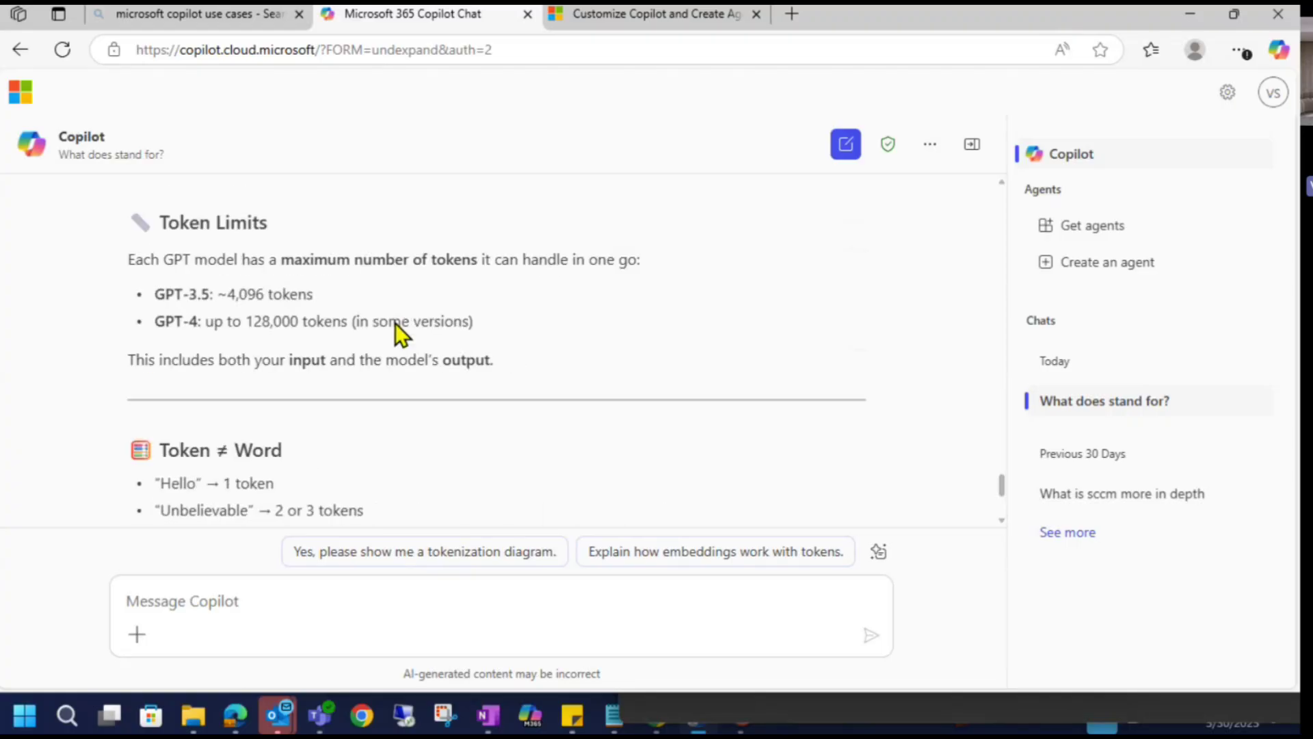
double_click(212, 328)
left_click(377, 347)
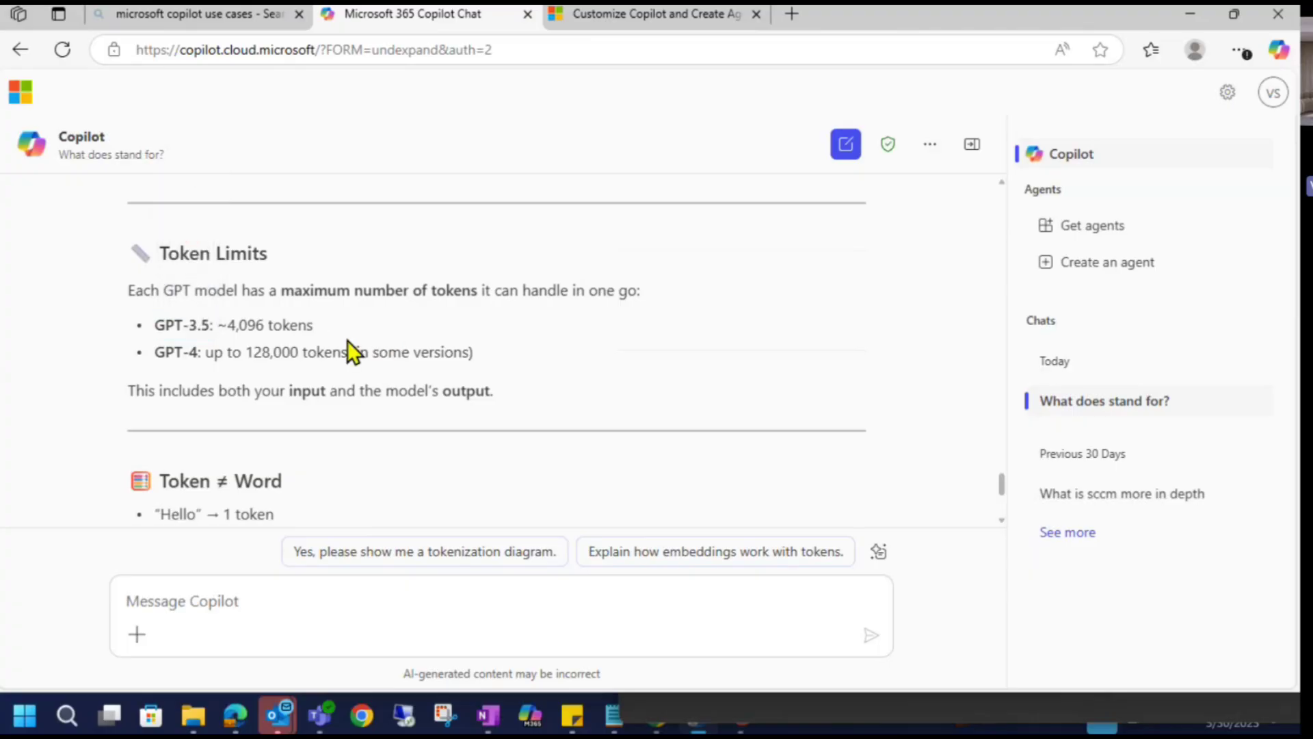
Enlarge the reply text and examine the Token Limits entries for GPT-3.5 and GPT-4, highlighting the GPT-4 figure 128,000.
key("ctrl+plus")
left_click_drag(204, 284, 252, 332)
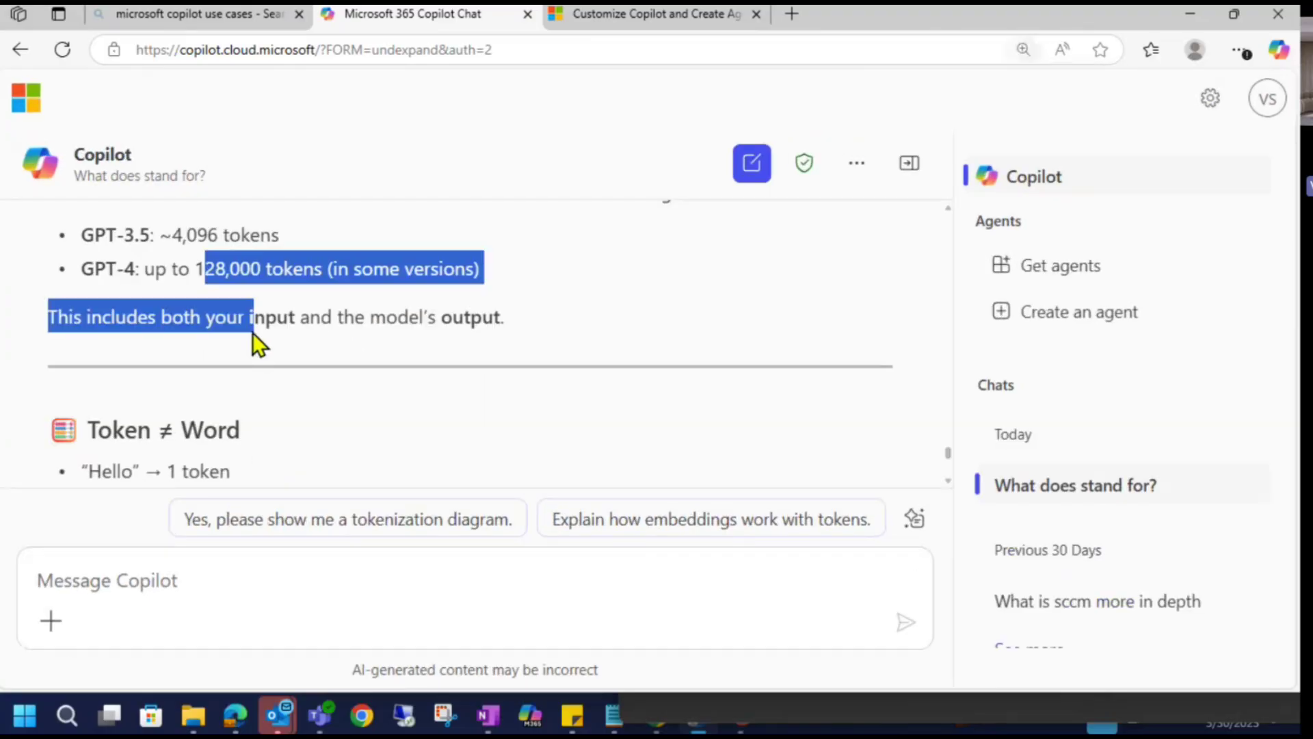
scroll(277, 404, "up", 2)
left_click(346, 414)
scroll(351, 415, "down", 1)
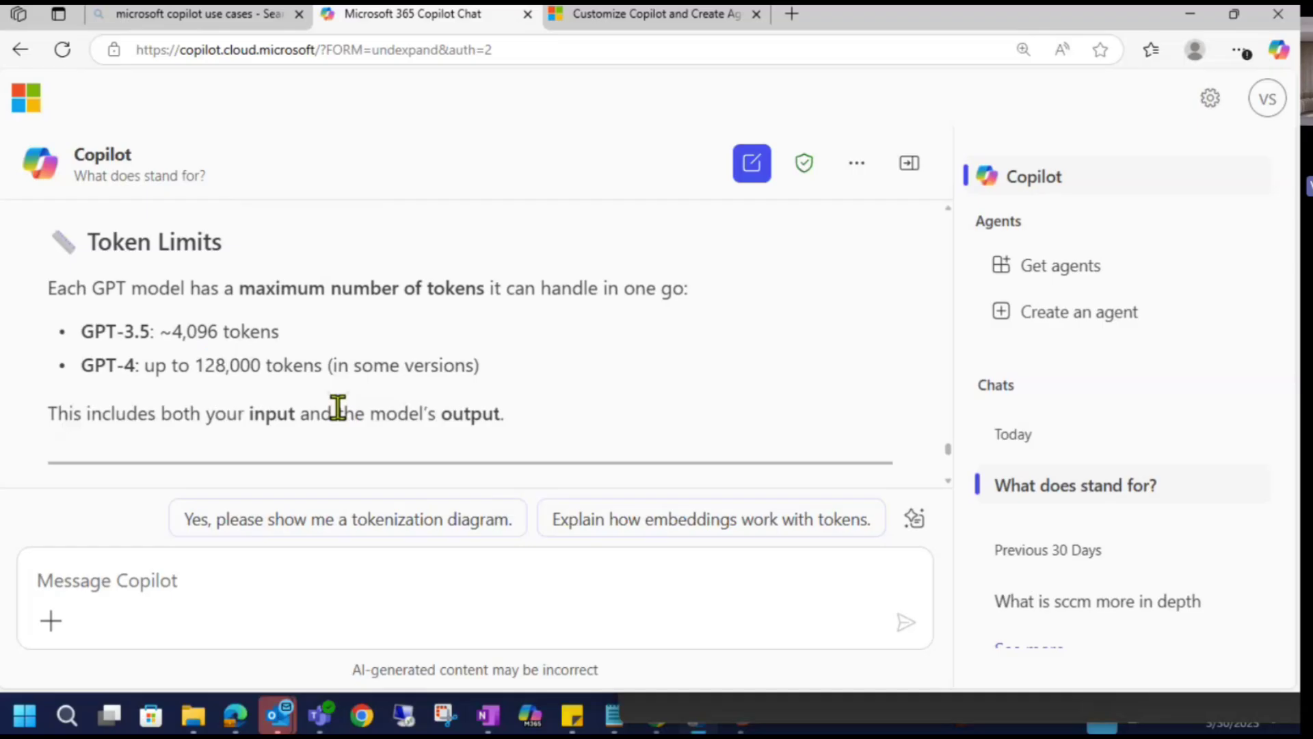
double_click(225, 333)
left_click(351, 330)
left_click_drag(196, 364, 266, 363)
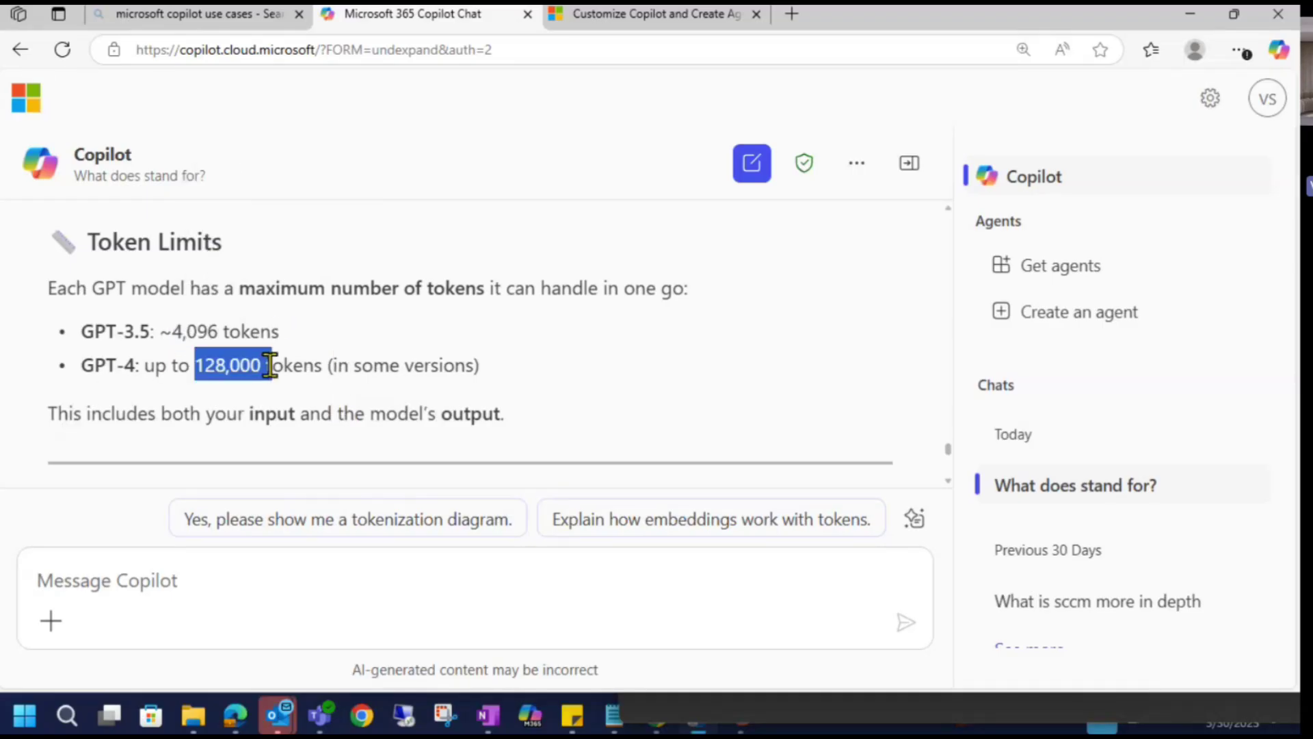
left_click(472, 364)
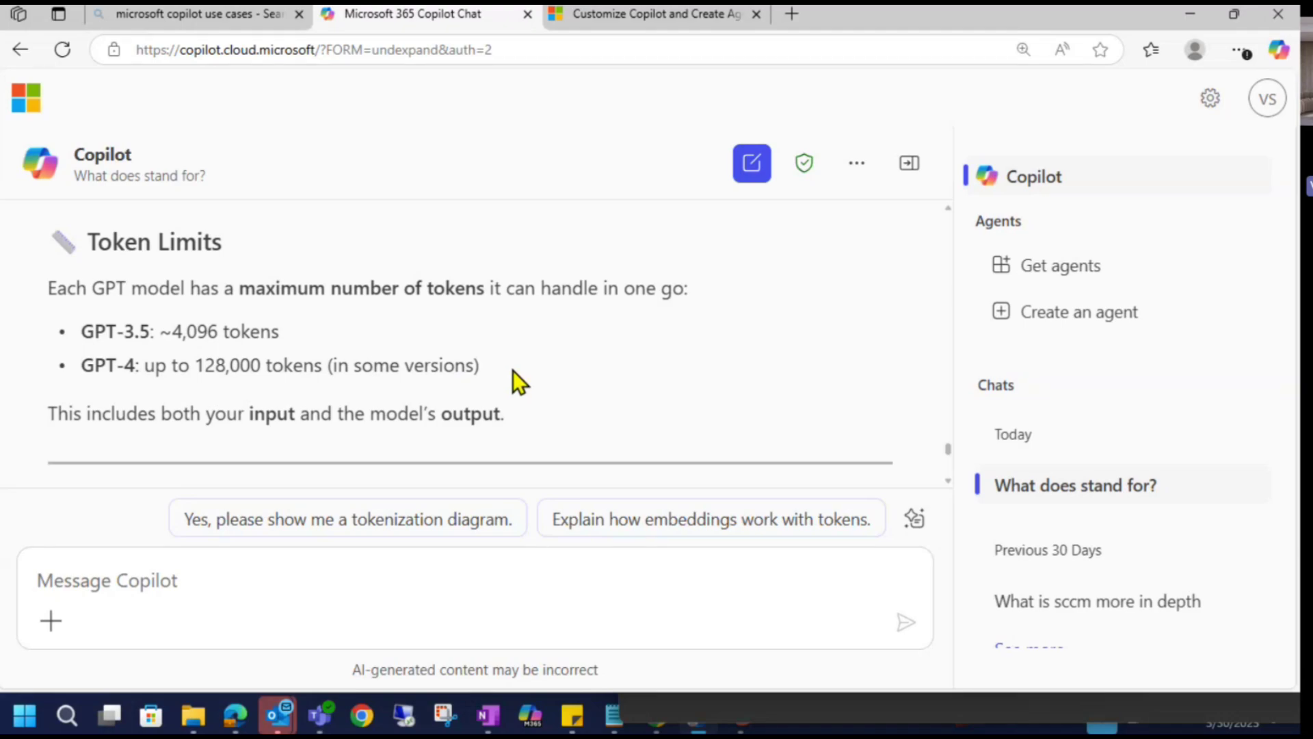
Highlight the whole GPT-4 token limit line, the parenthetical "(in some versions)" and its word "some".
triple_click(245, 370)
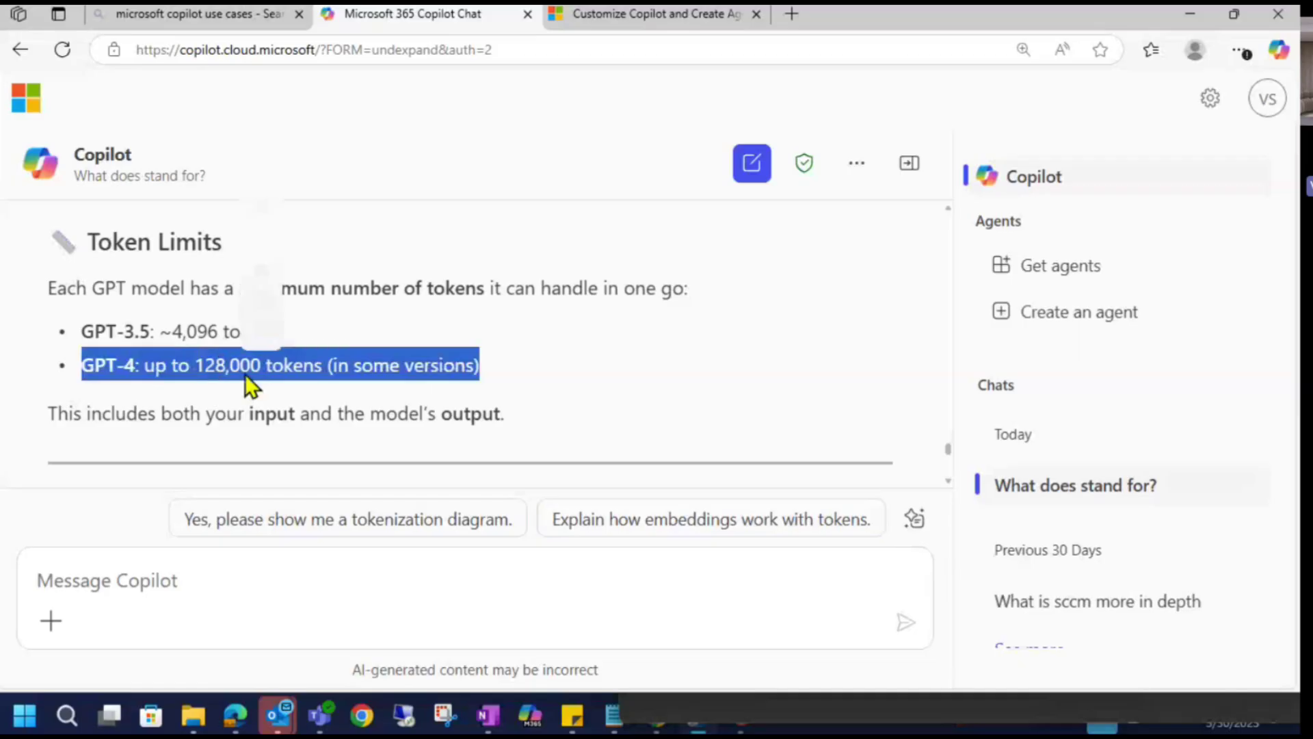
left_click(436, 370)
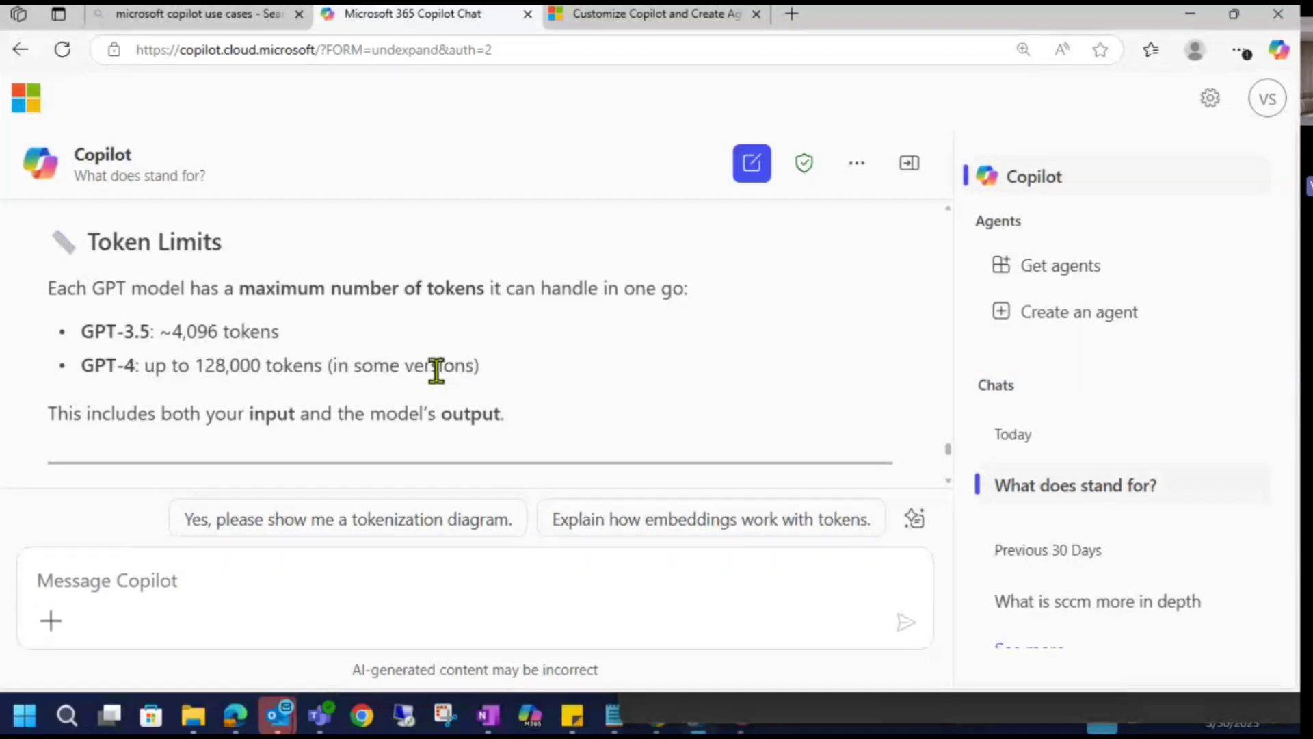
triple_click(437, 370)
left_click(515, 373)
left_click_drag(479, 367, 331, 367)
double_click(379, 366)
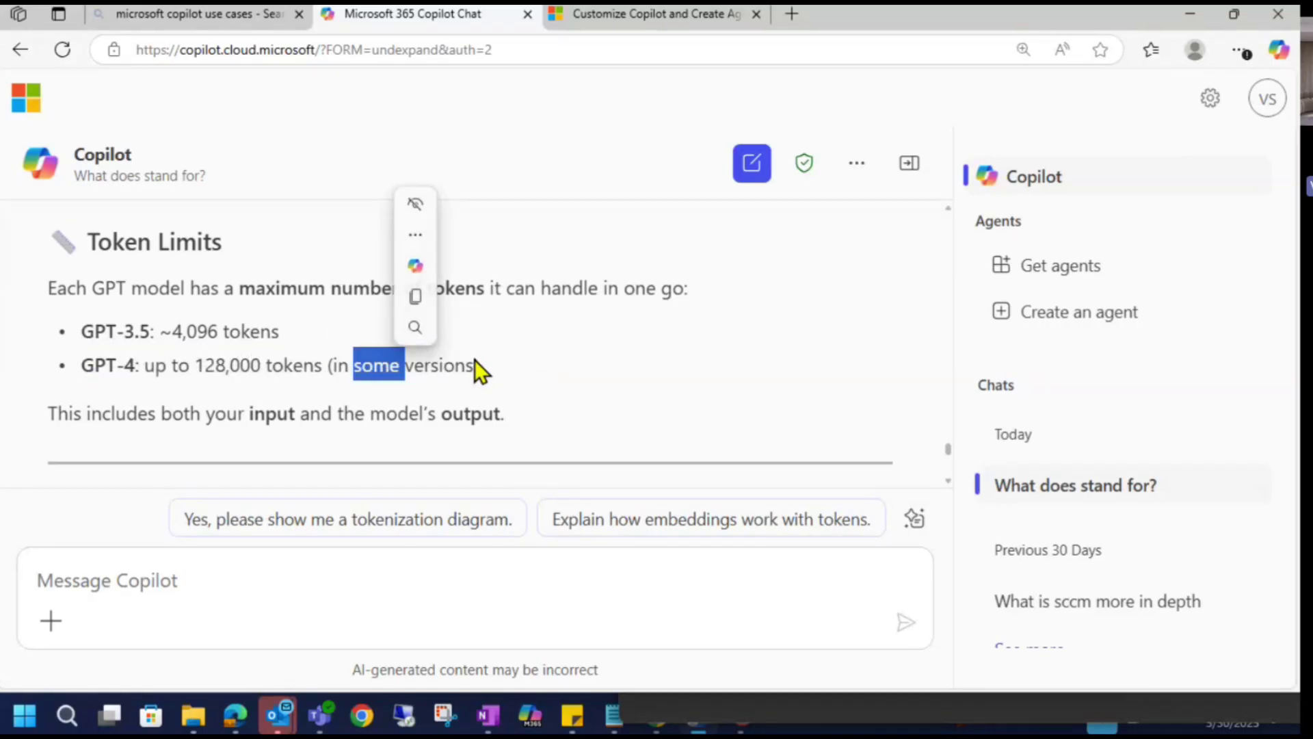
left_click(490, 362)
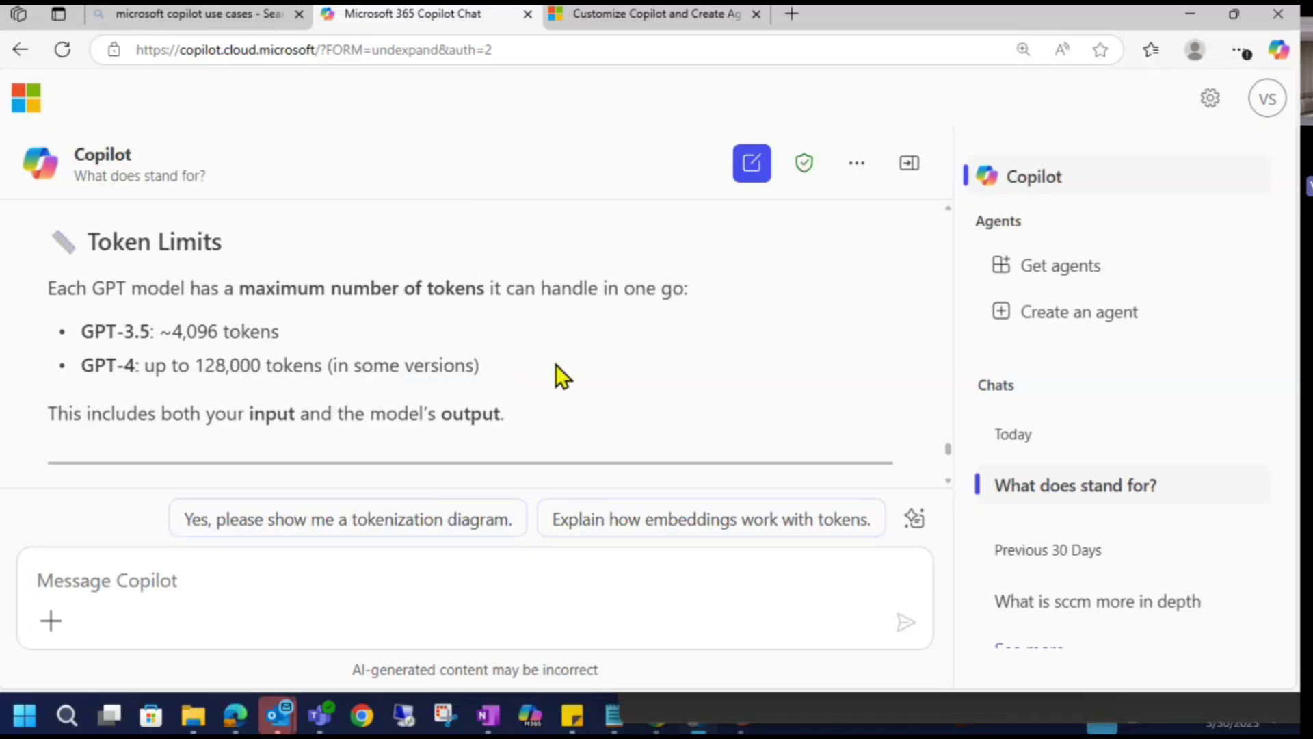
Revisit the Token Limits section and highlight the whole GPT-3.5 line.
scroll(556, 363, "down", 3)
scroll(556, 364, "up", 3)
triple_click(262, 334)
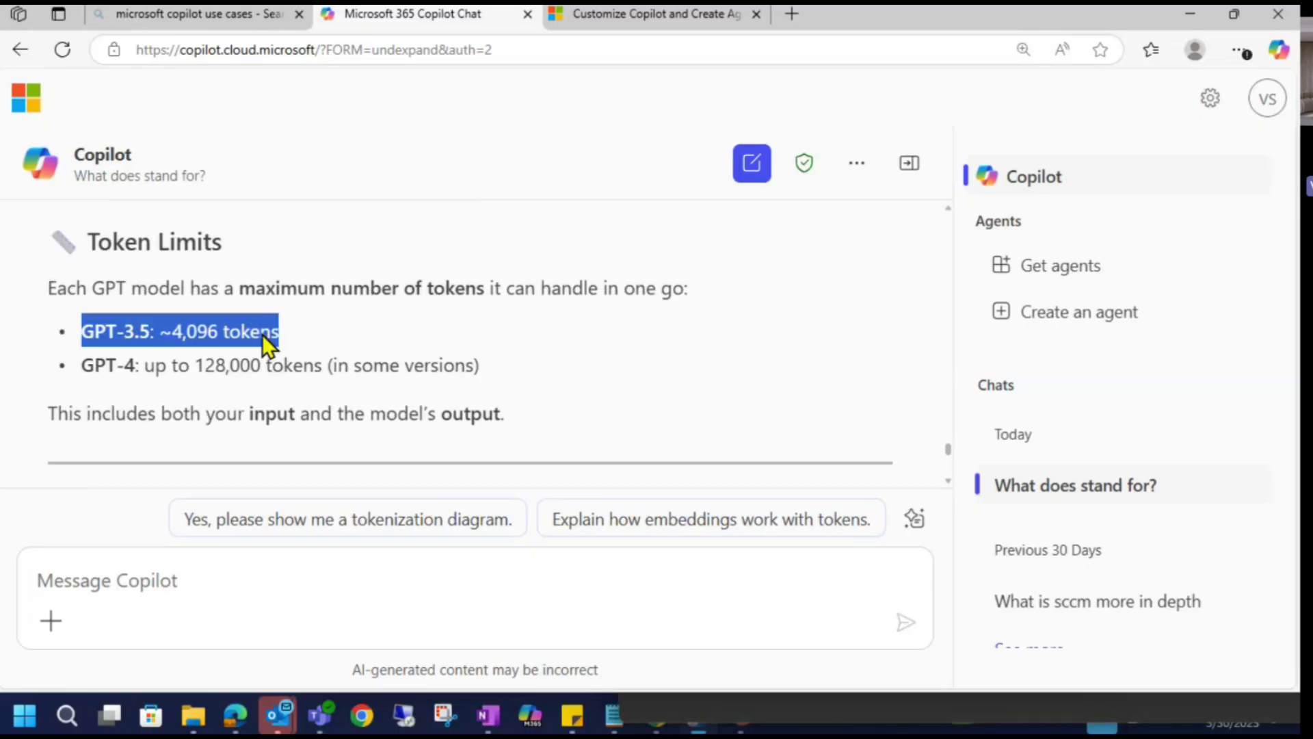
left_click(506, 334)
scroll(506, 334, "down", 1)
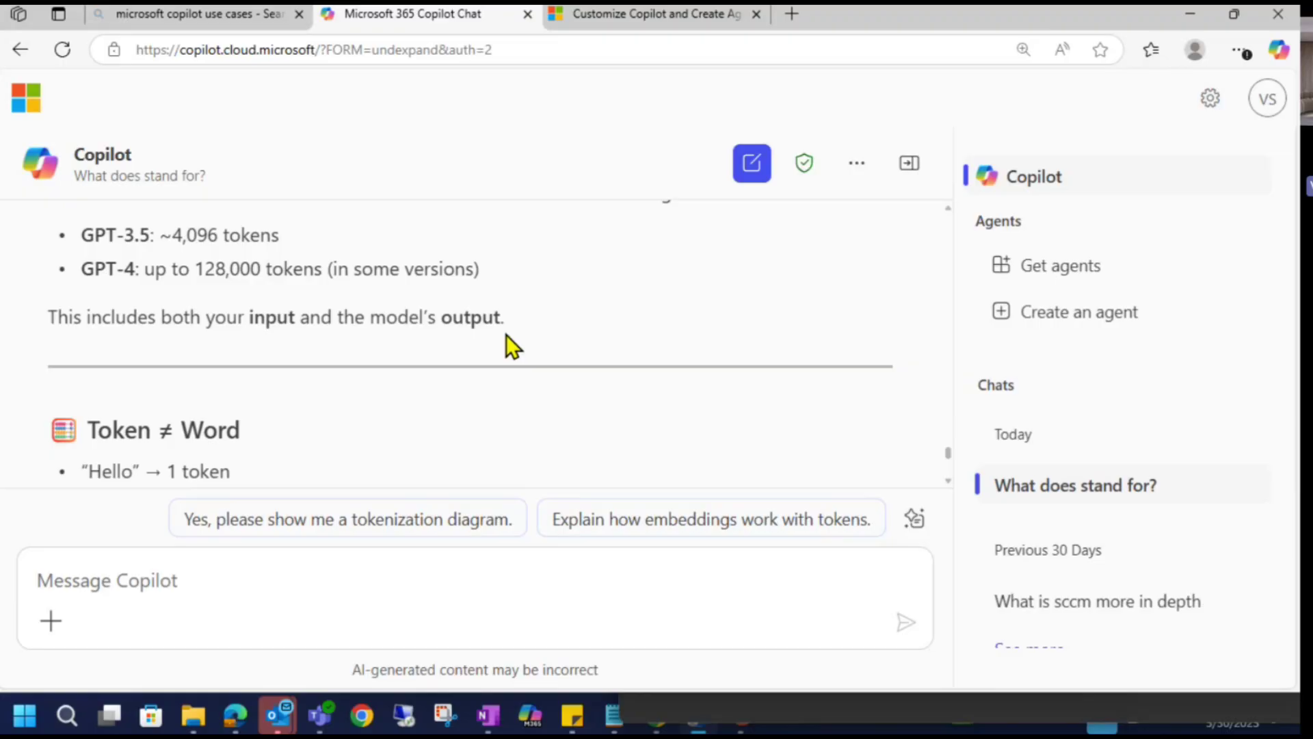
Review the "Token ≠ Word" examples, highlighting "Unbelievable" and "I'm going to the store", through to the closing sentence.
scroll(506, 335, "down", 2)
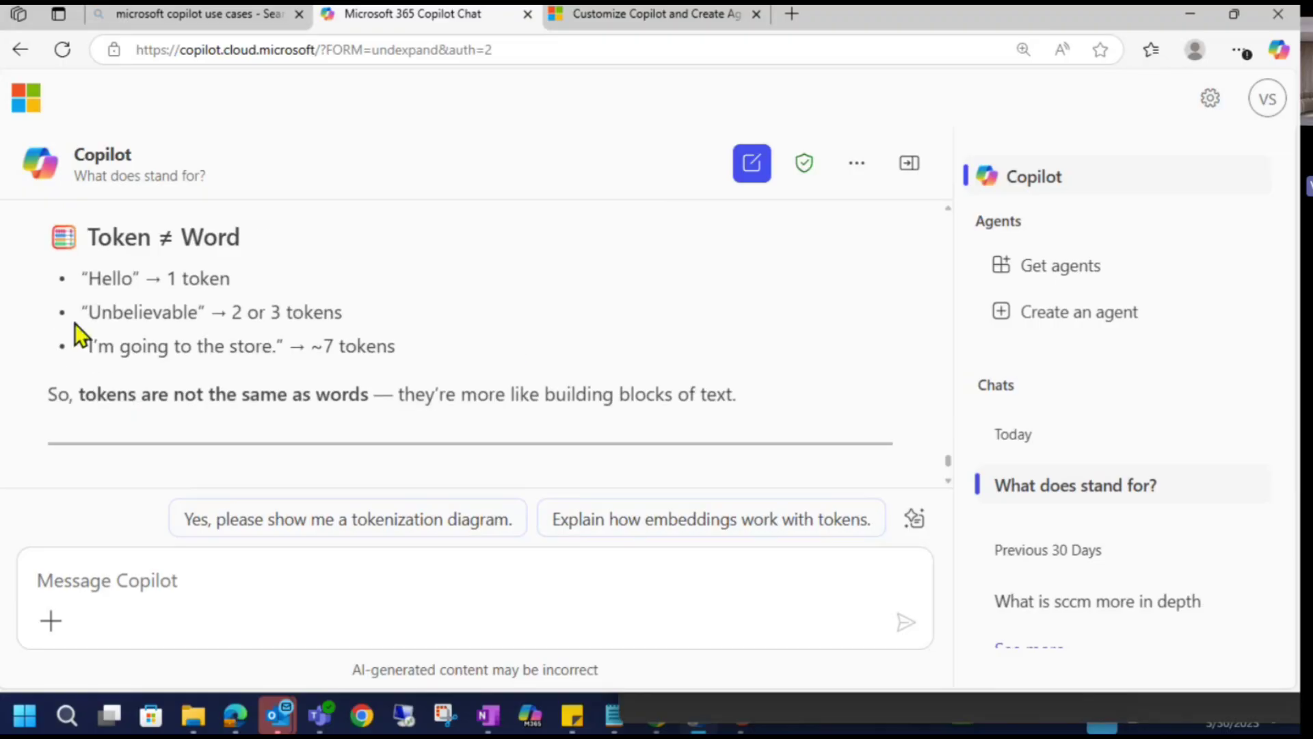
double_click(174, 314)
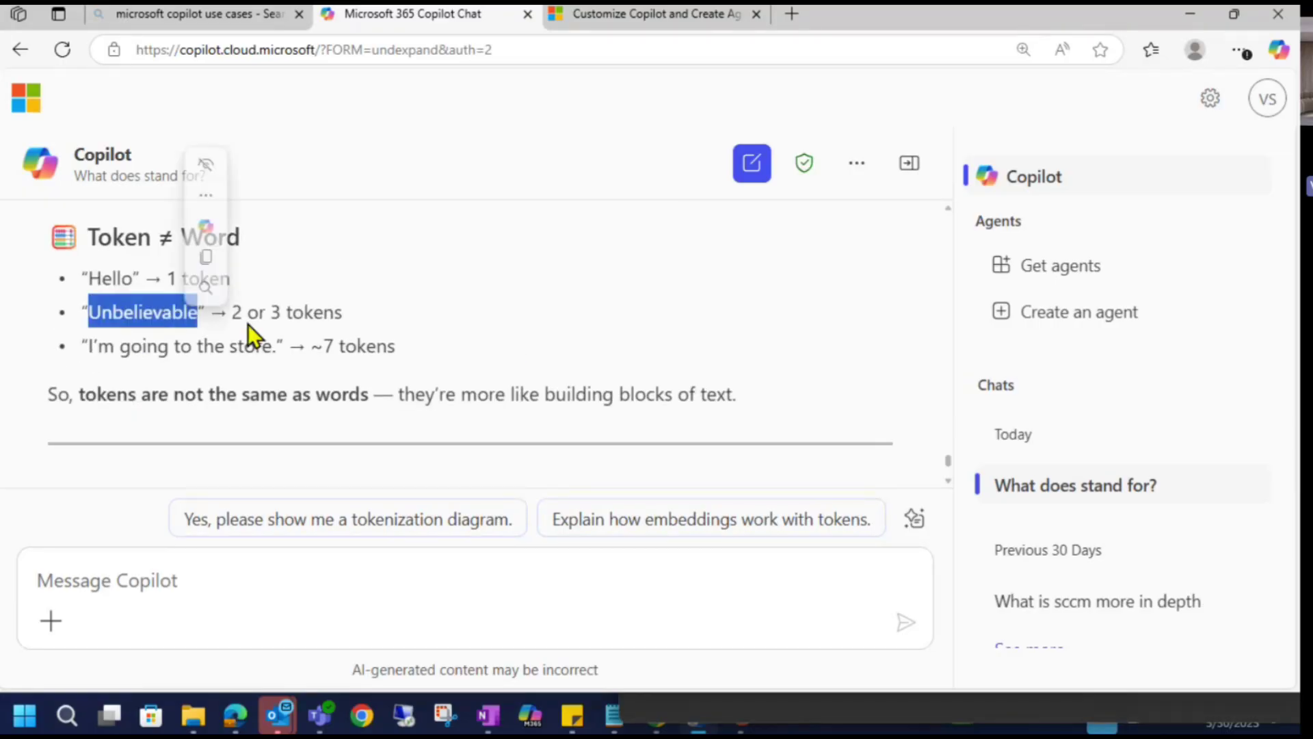
left_click_drag(94, 346, 274, 346)
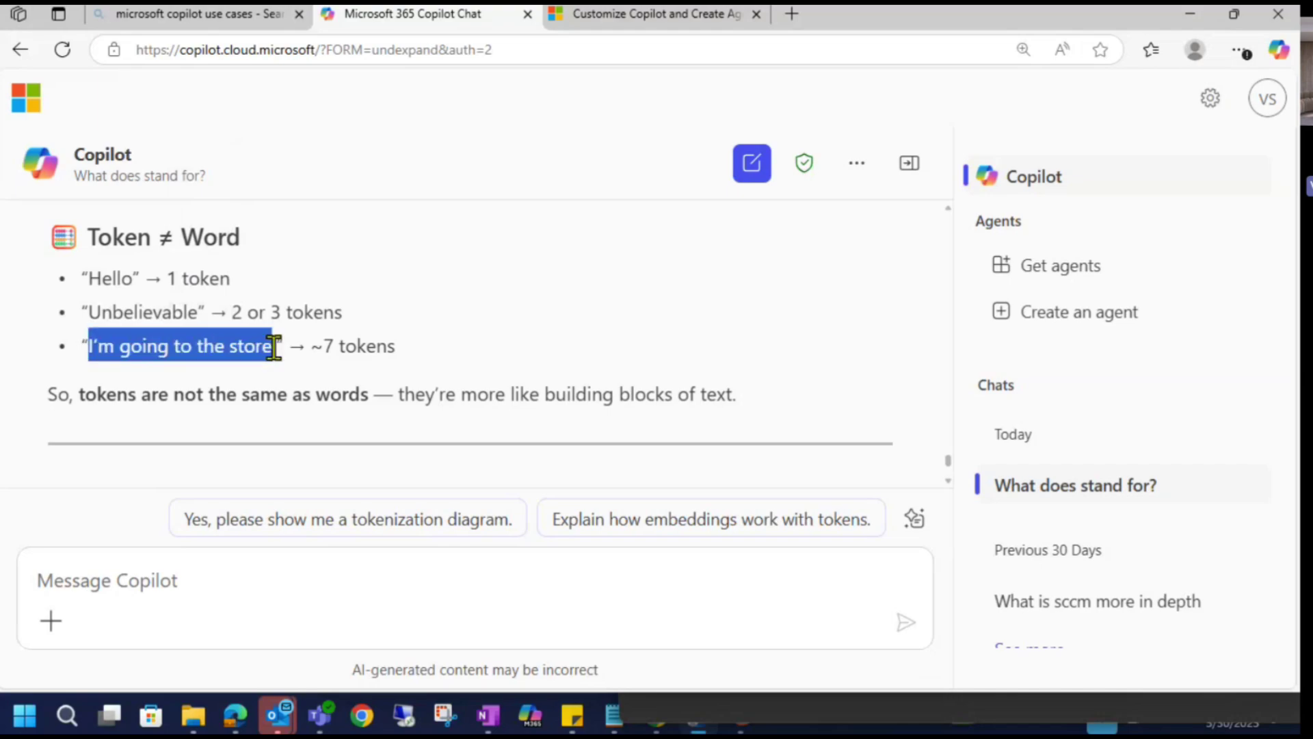
left_click(369, 340)
scroll(213, 382, "down", 1)
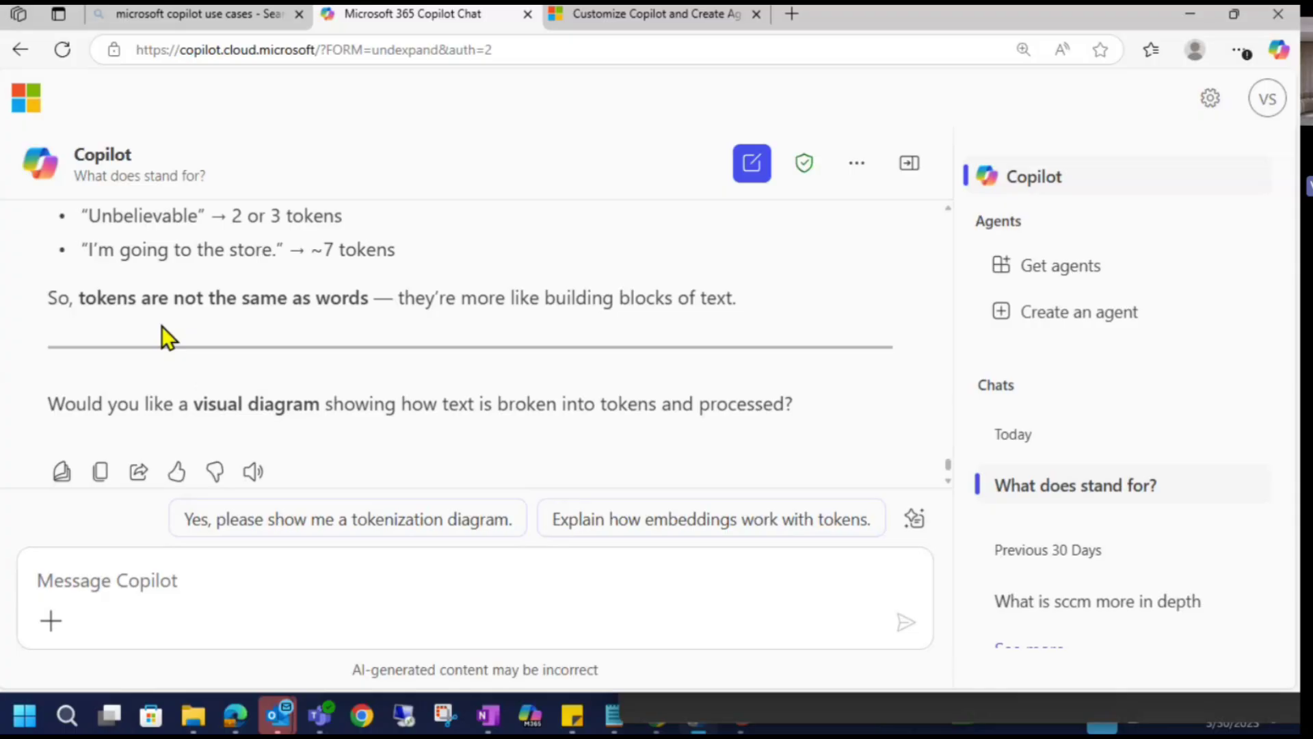
Send Copilot the prompt "give me visual diagram of token conversion in words".
scroll(162, 326, "down", 1)
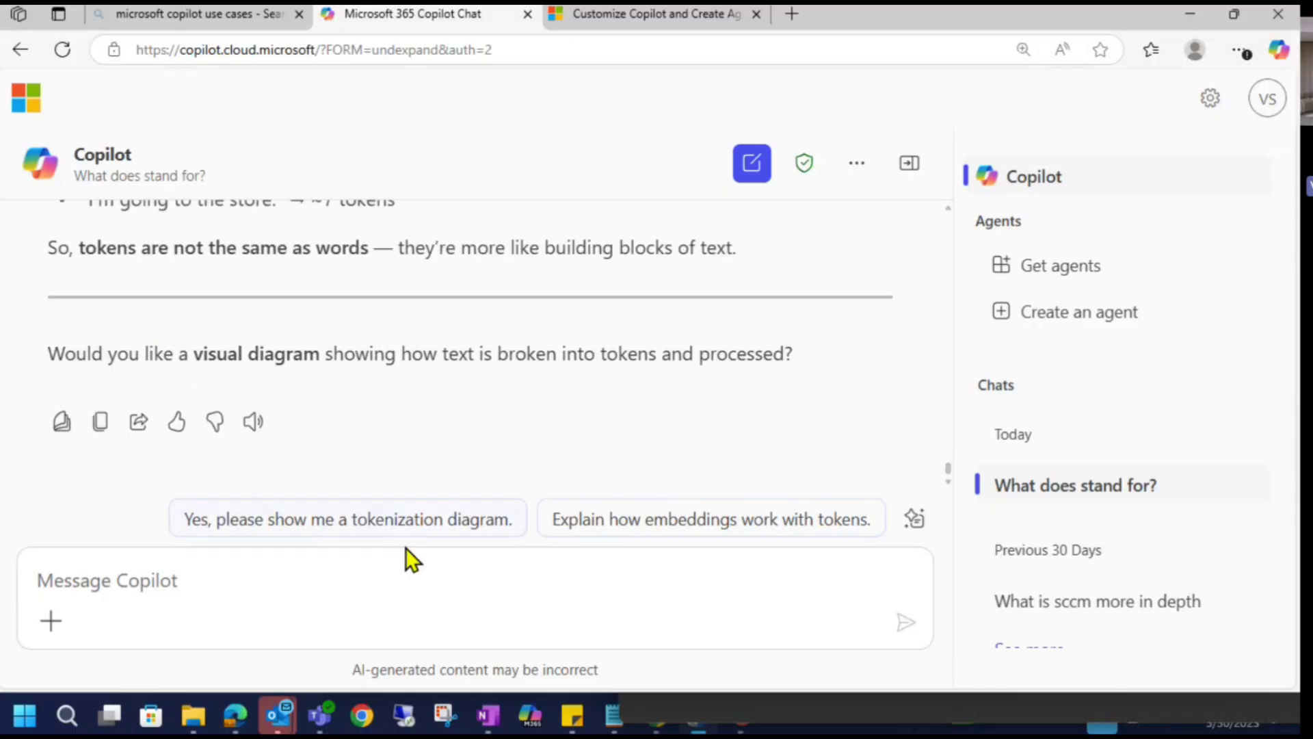
left_click(393, 571)
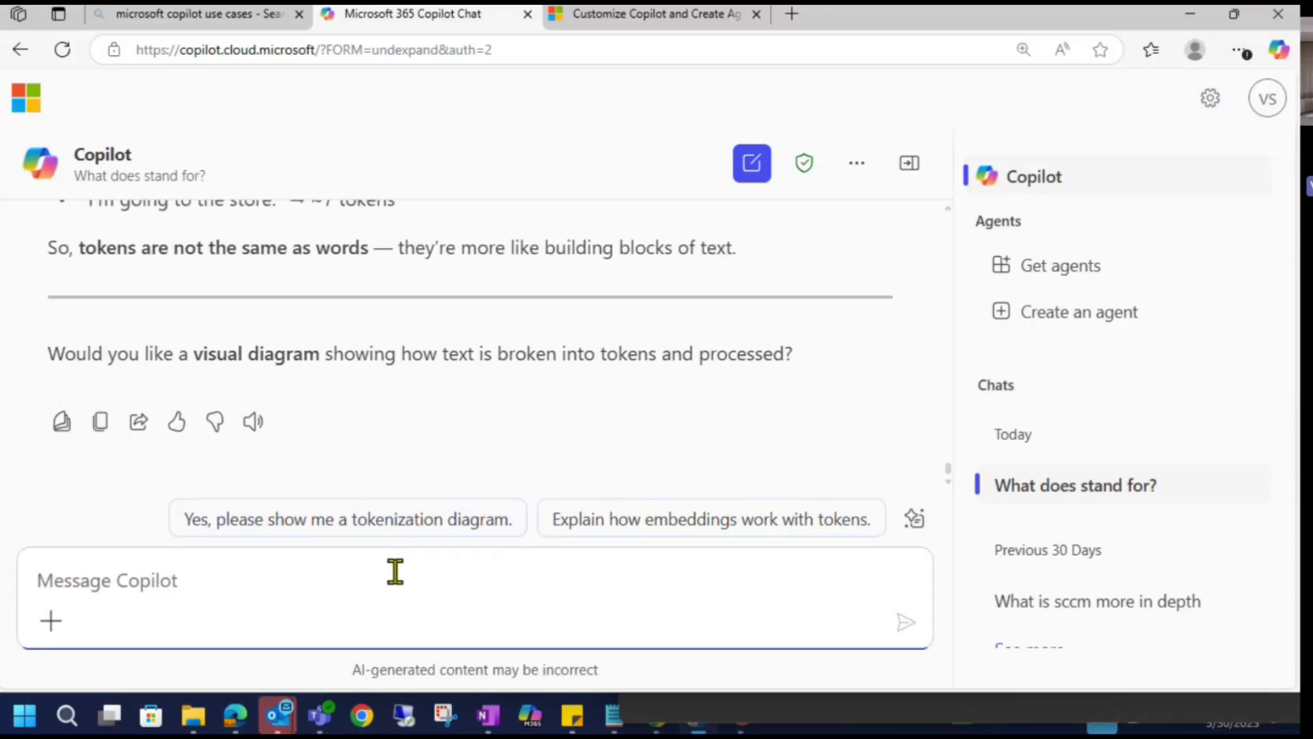
type("give me visual doi")
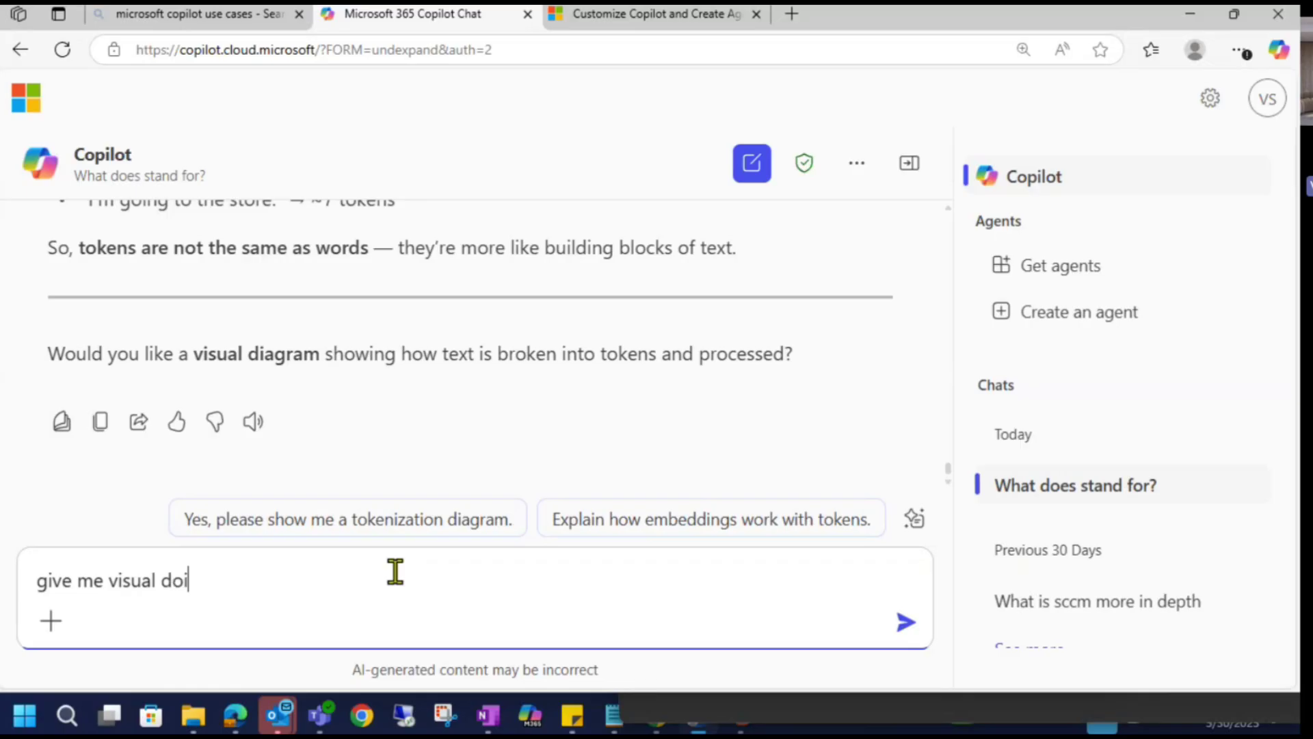
key("BackSpace")
key("BackSpace")
type("i")
key("BackSpace")
type("iagram of to")
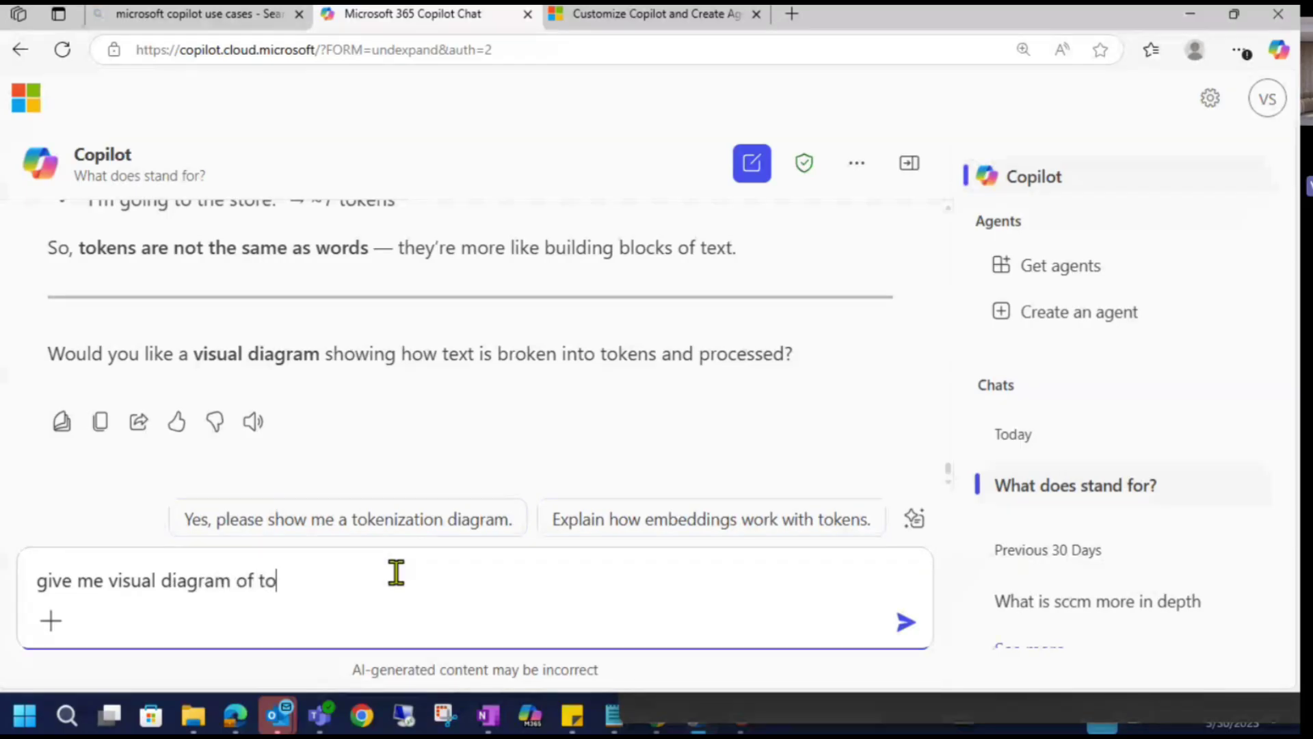
type("ken conversion in words")
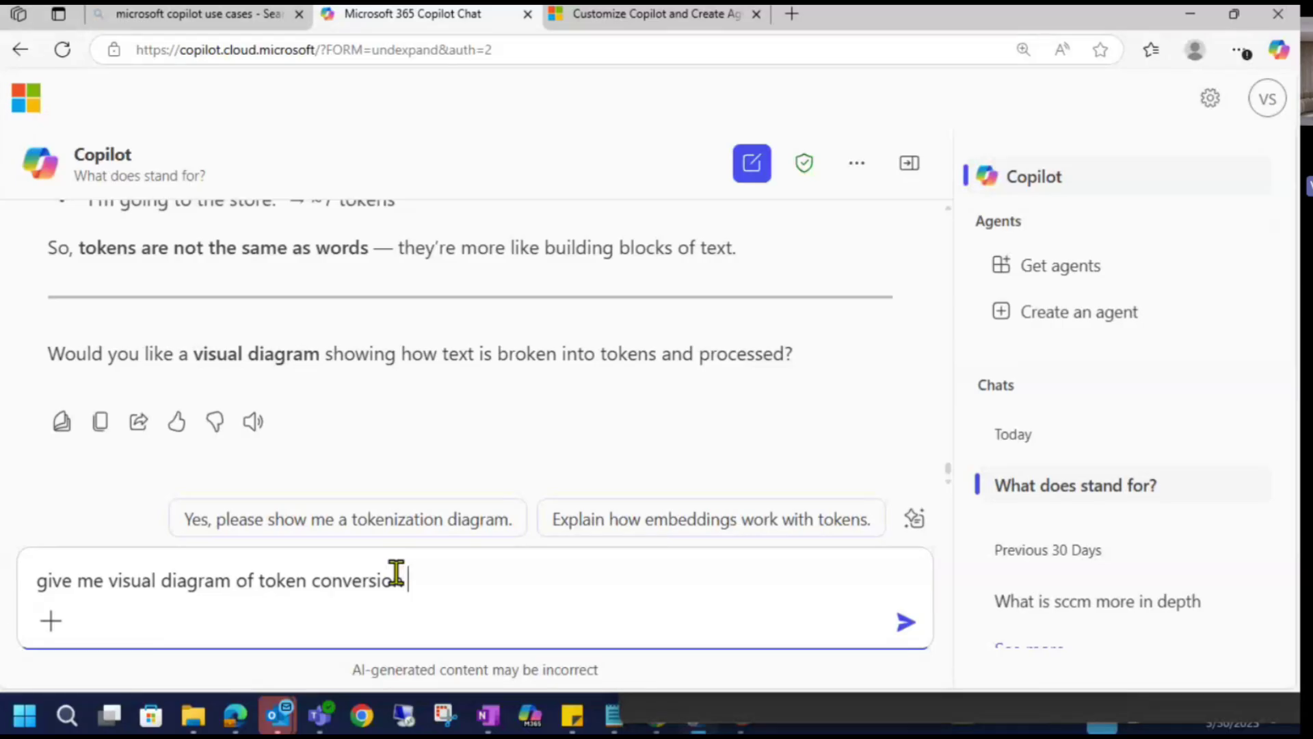
key("Return")
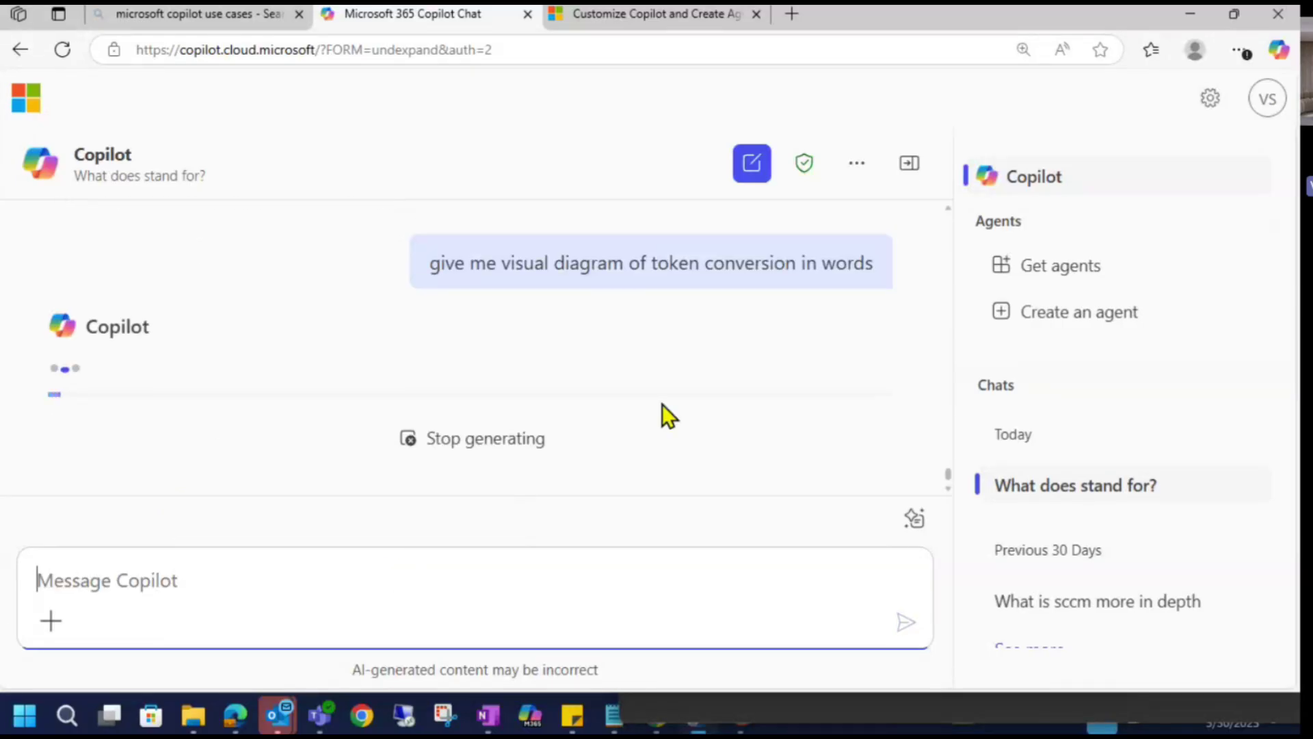
Reduce the page zoom to 110%, hide the chat side pane, and examine the Token Conversion Process diagram and its explanation.
key("ctrl+plus")
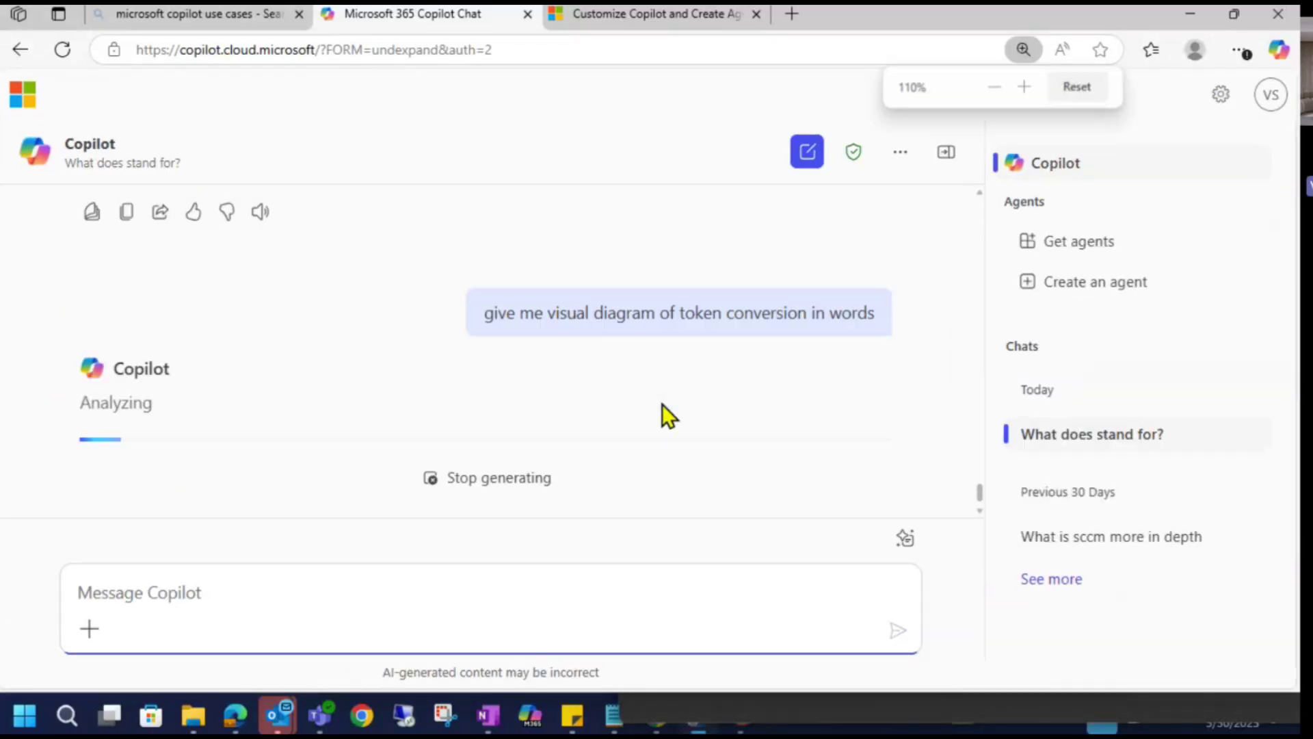
left_click(978, 169)
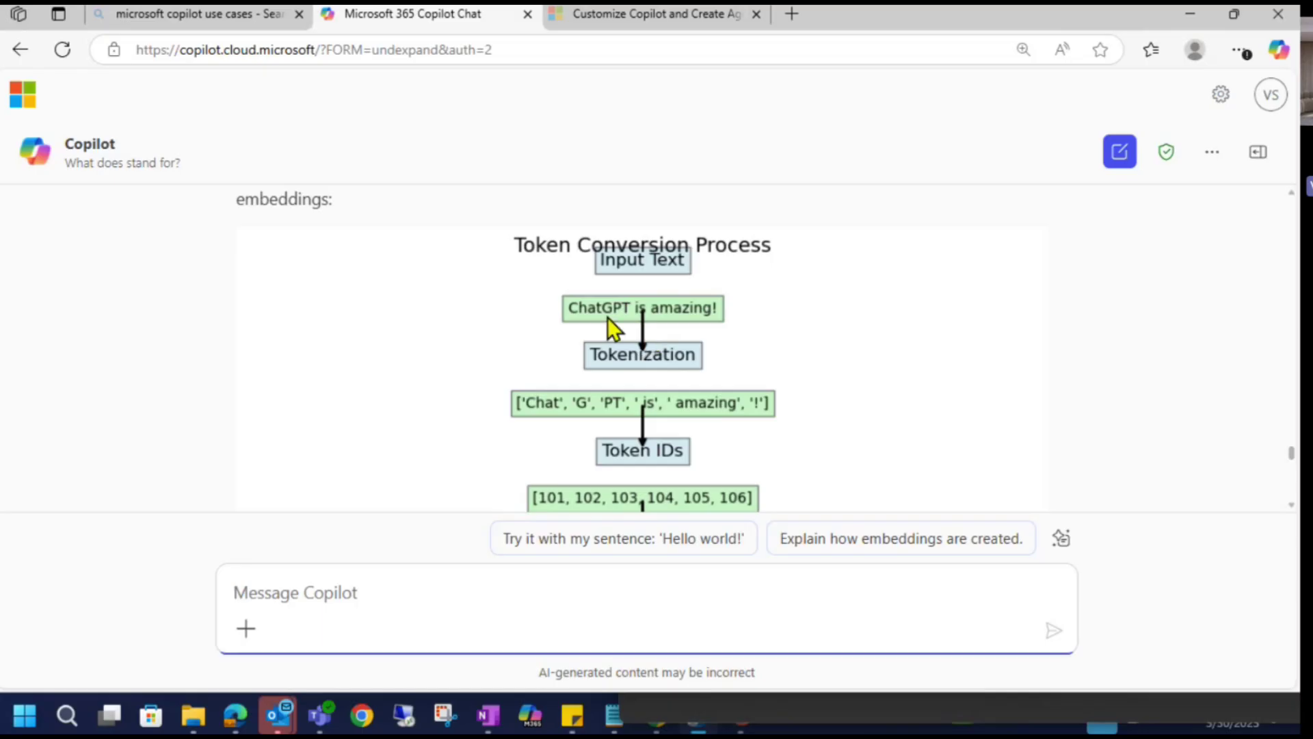
scroll(757, 374, "down", 2)
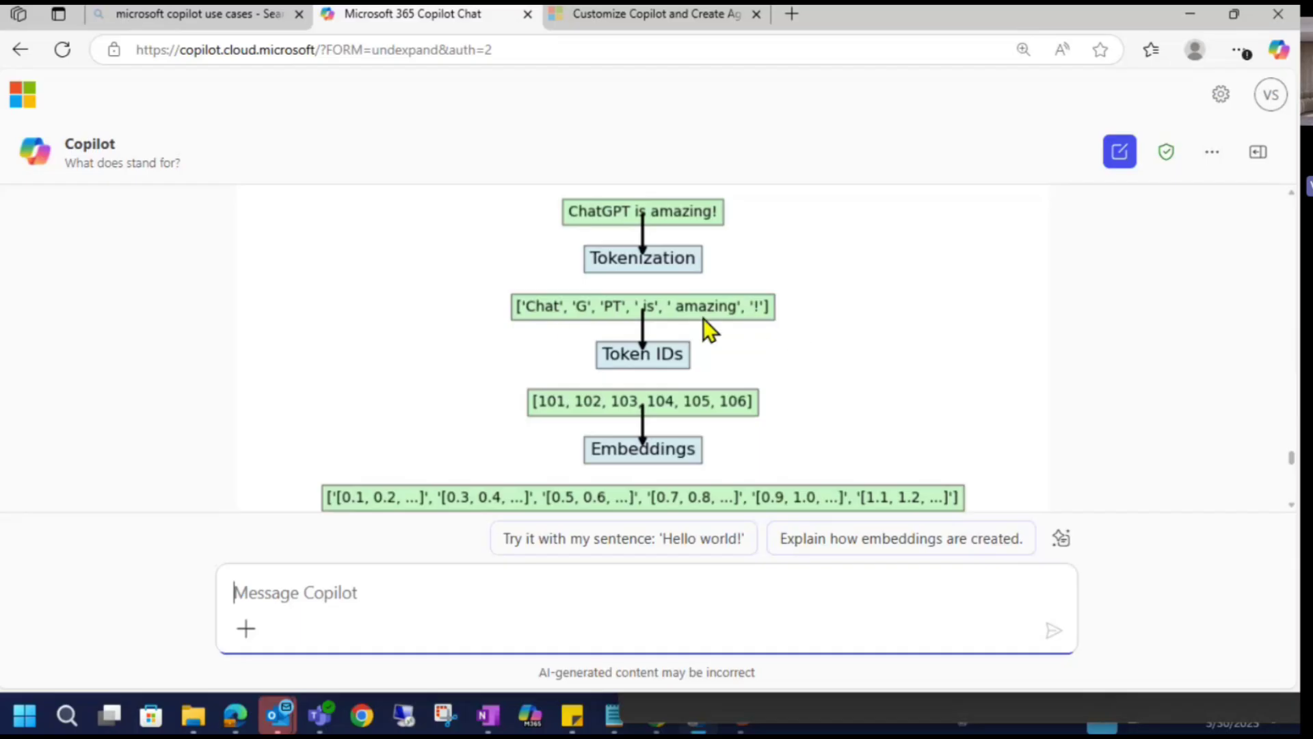
scroll(916, 367, "down", 2)
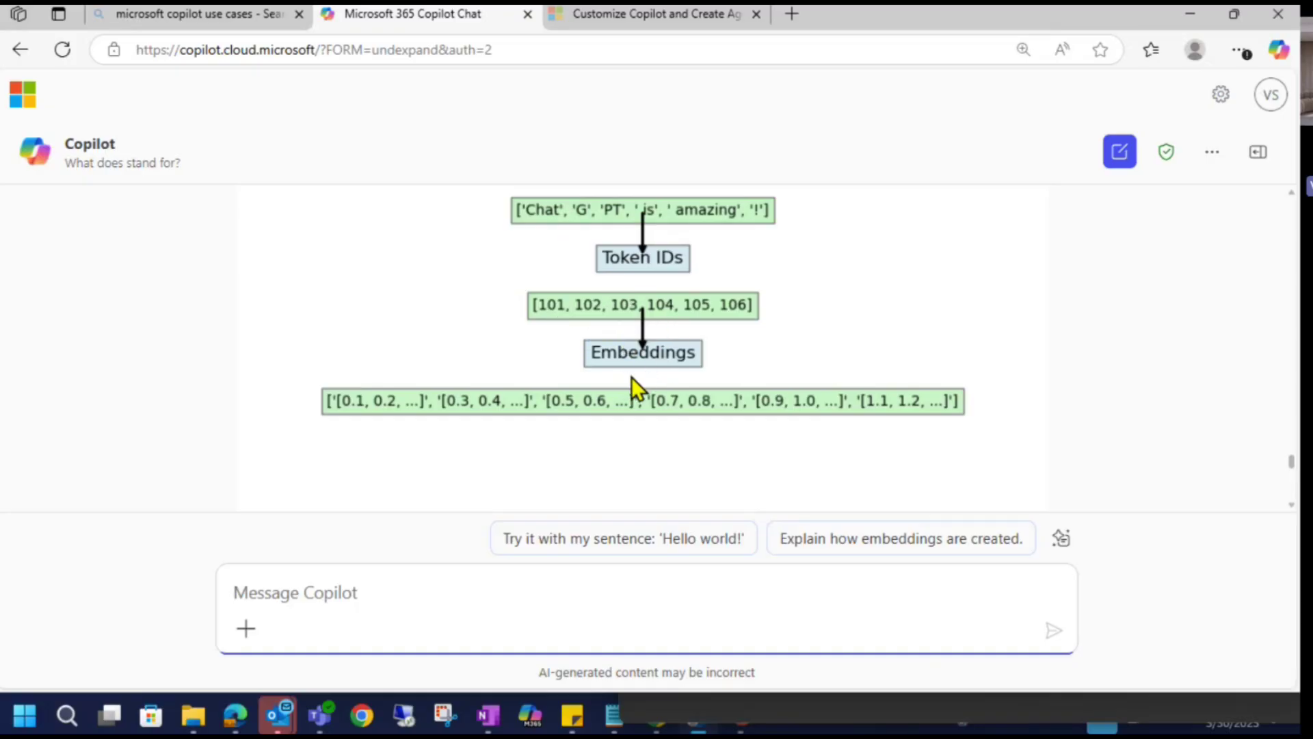
scroll(630, 376, "down", 2)
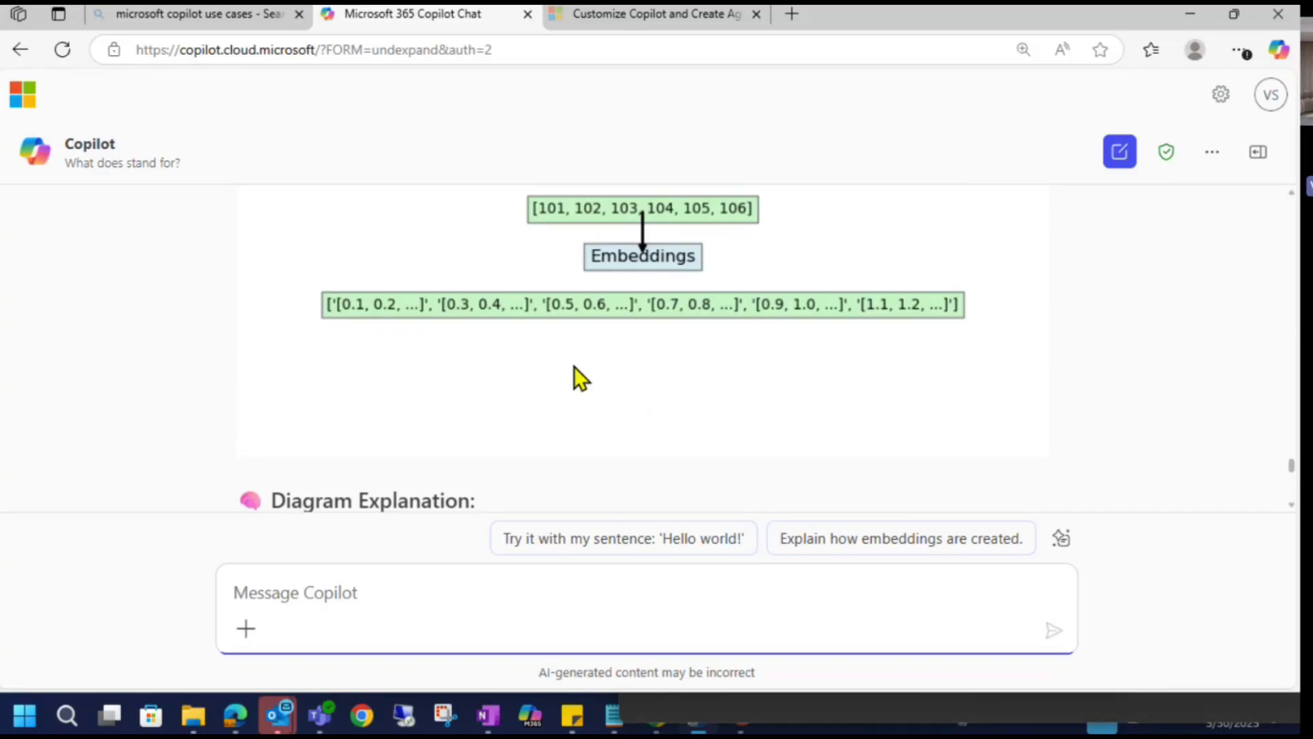
left_click(811, 343)
scroll(692, 437, "up", 2)
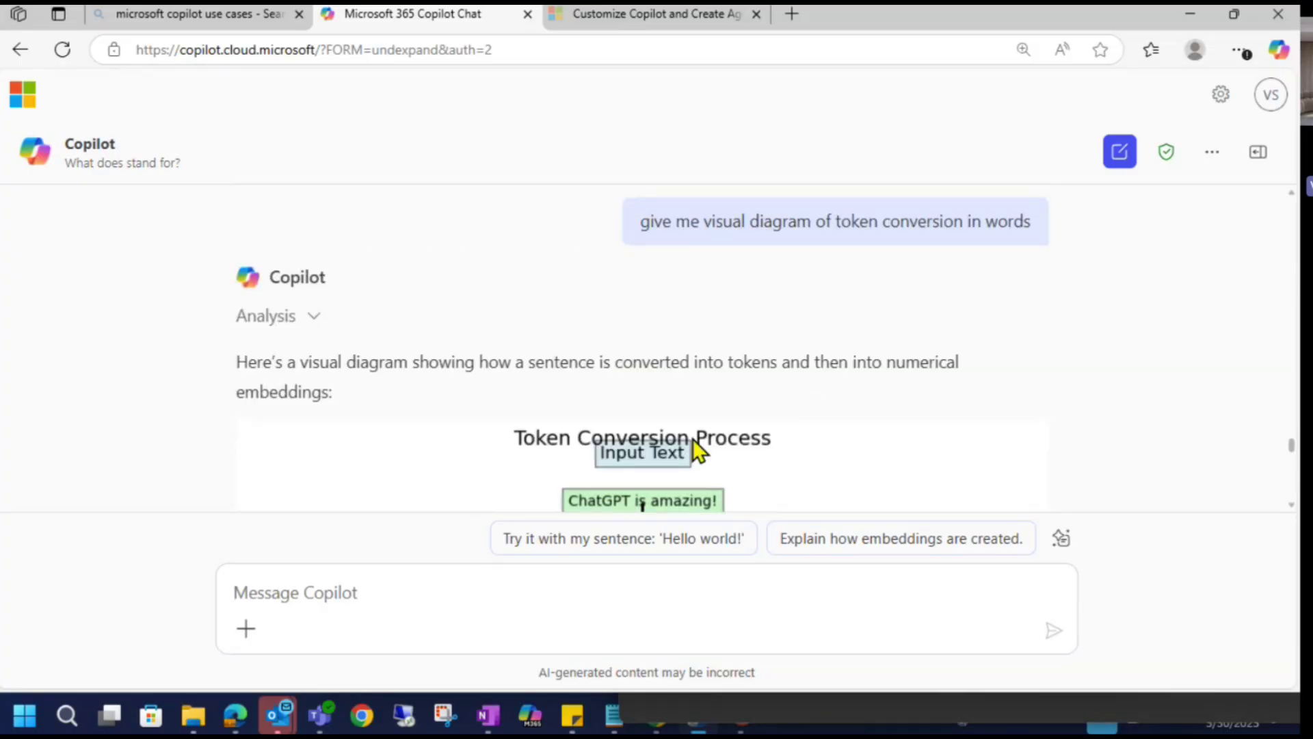
scroll(688, 432, "down", 8)
scroll(686, 429, "down", 6)
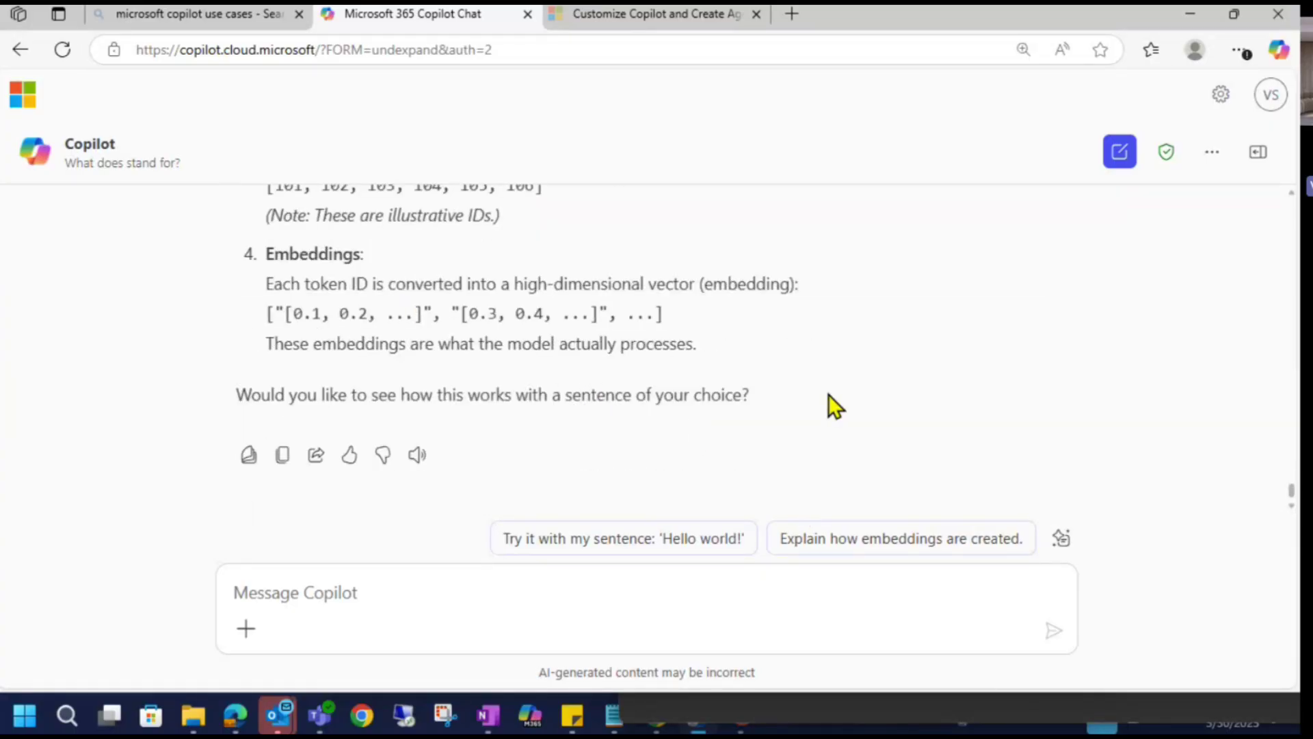
Switch to the Copilot Studio page, rewind its video to the start, view it briefly in full screen, and close it.
left_click(604, 14)
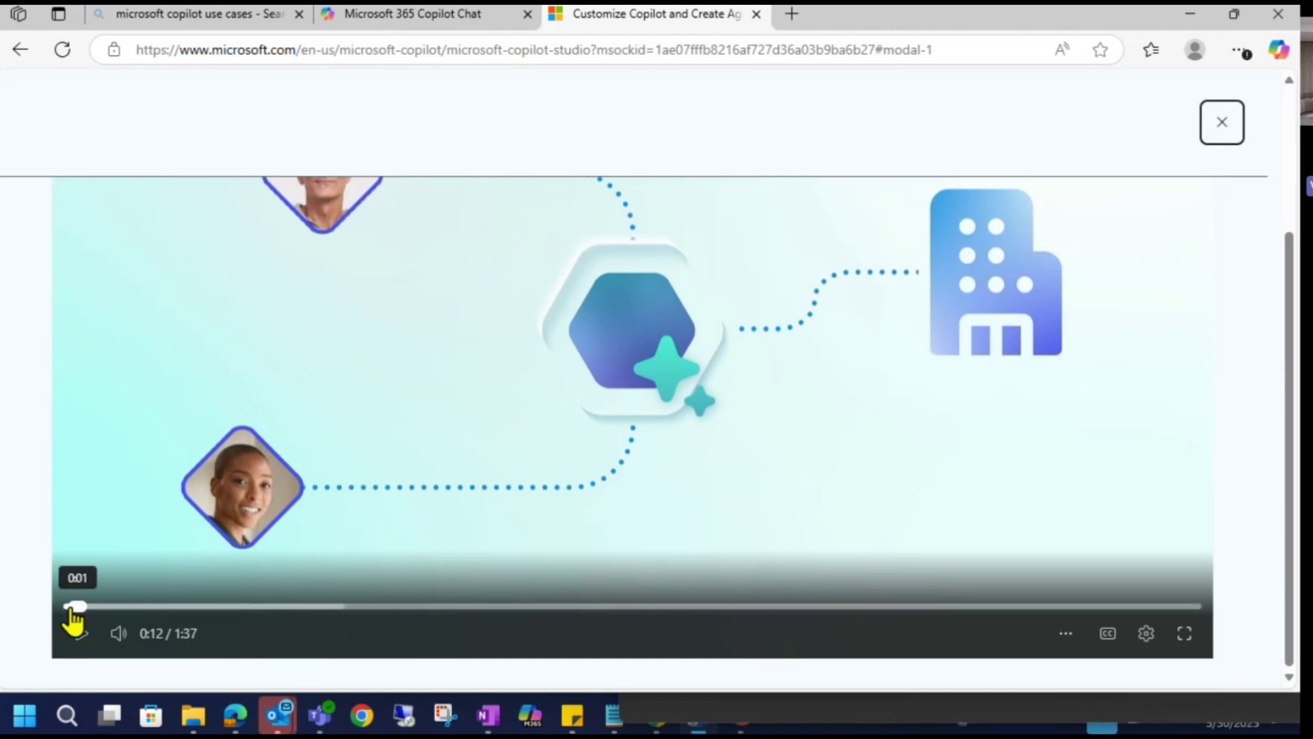
left_click(66, 606)
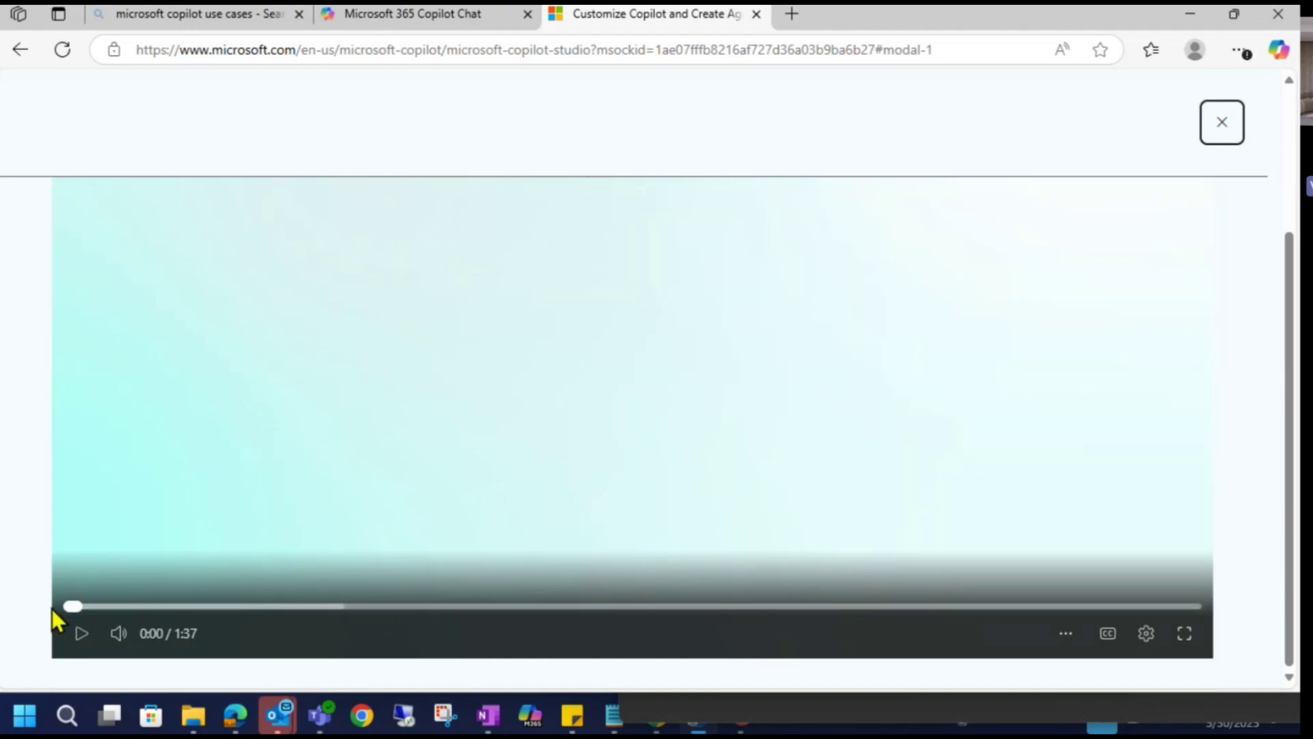
left_click(1184, 634)
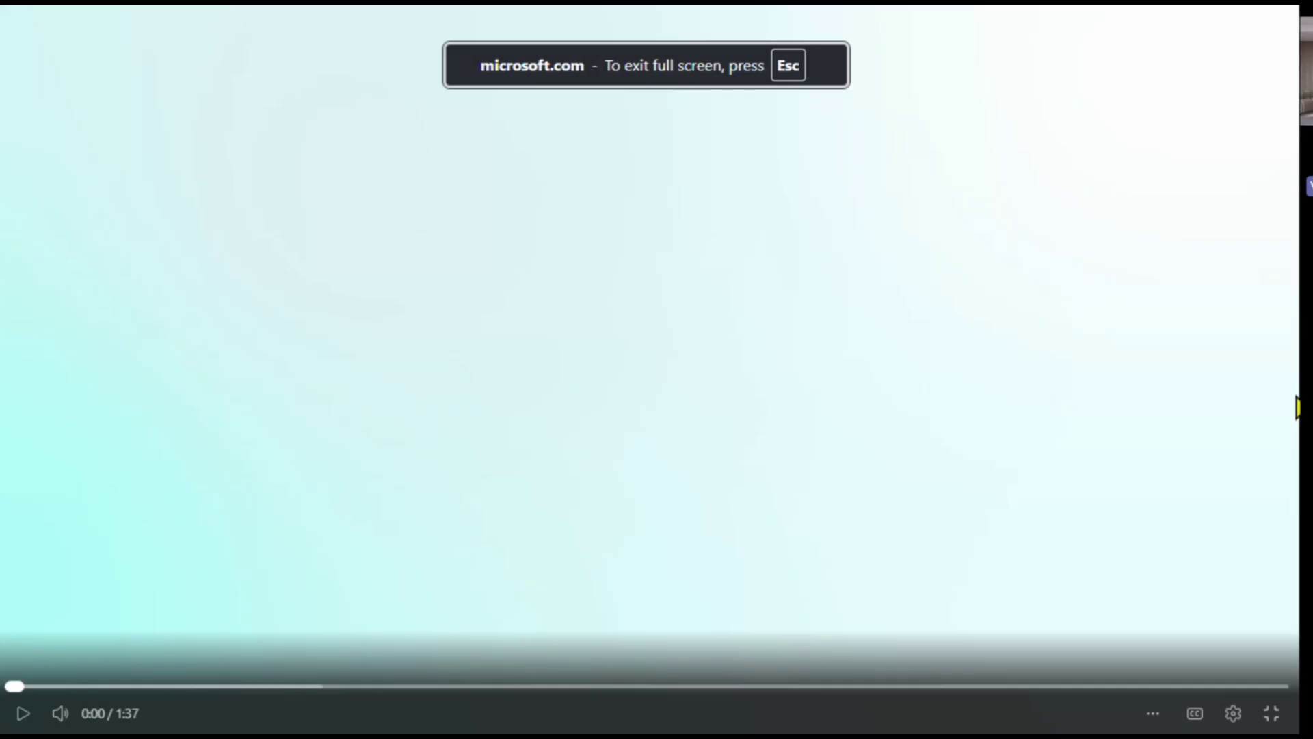
key("Escape")
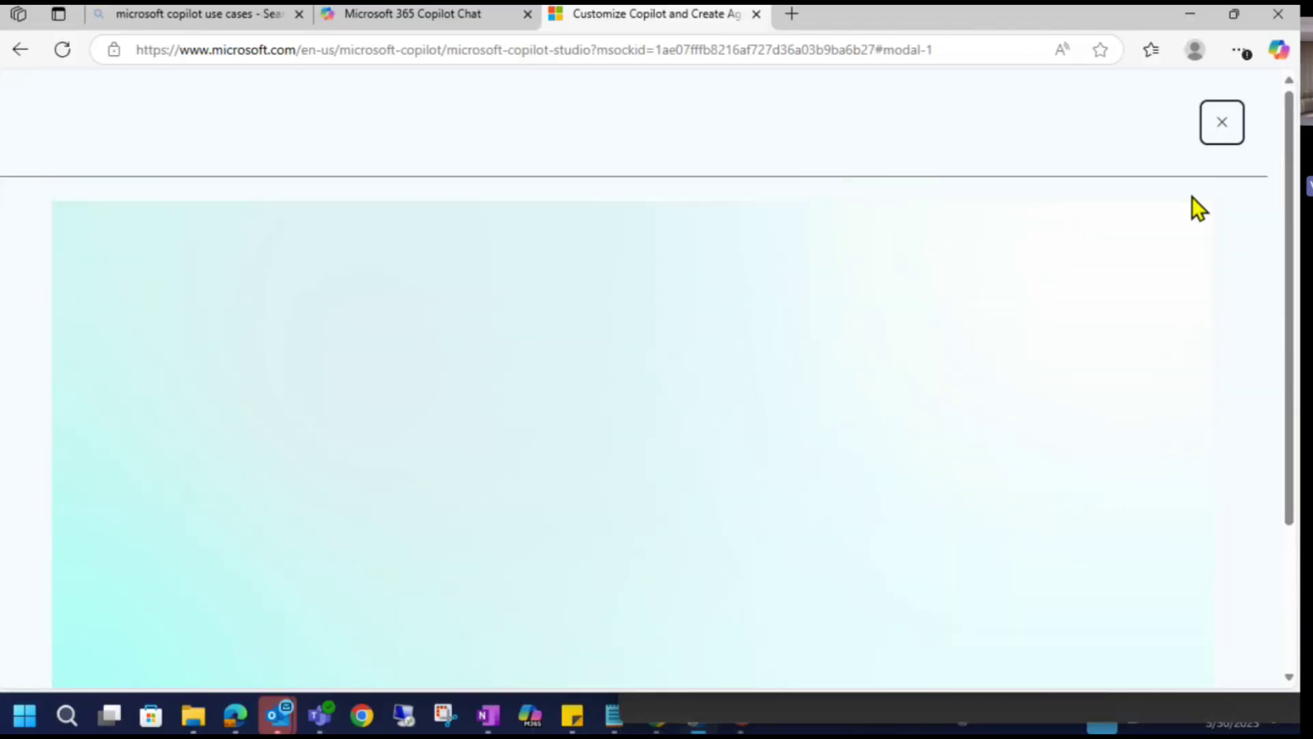
key("Escape")
Look over the Copilot Studio page from the AI-powered assistant area to the three "Build powerful agents" cards.
scroll(953, 544, "down", 5)
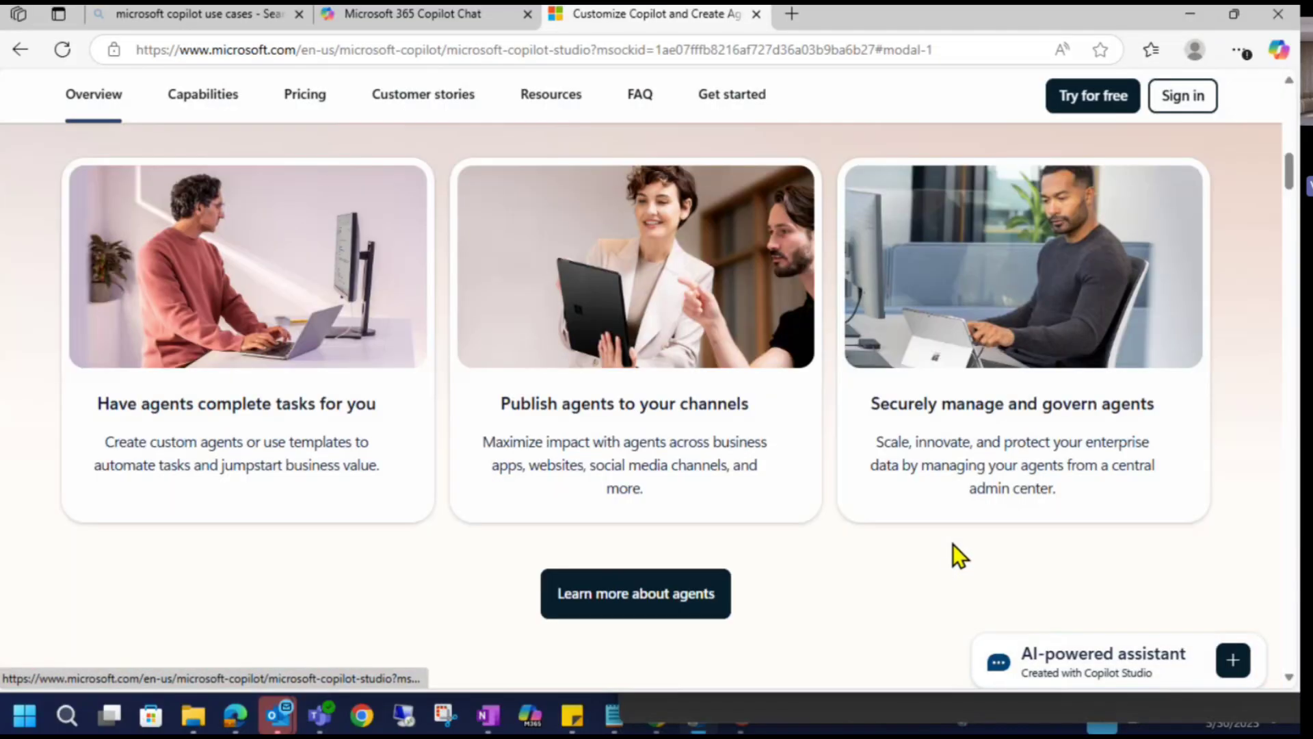
scroll(948, 540, "up", 3)
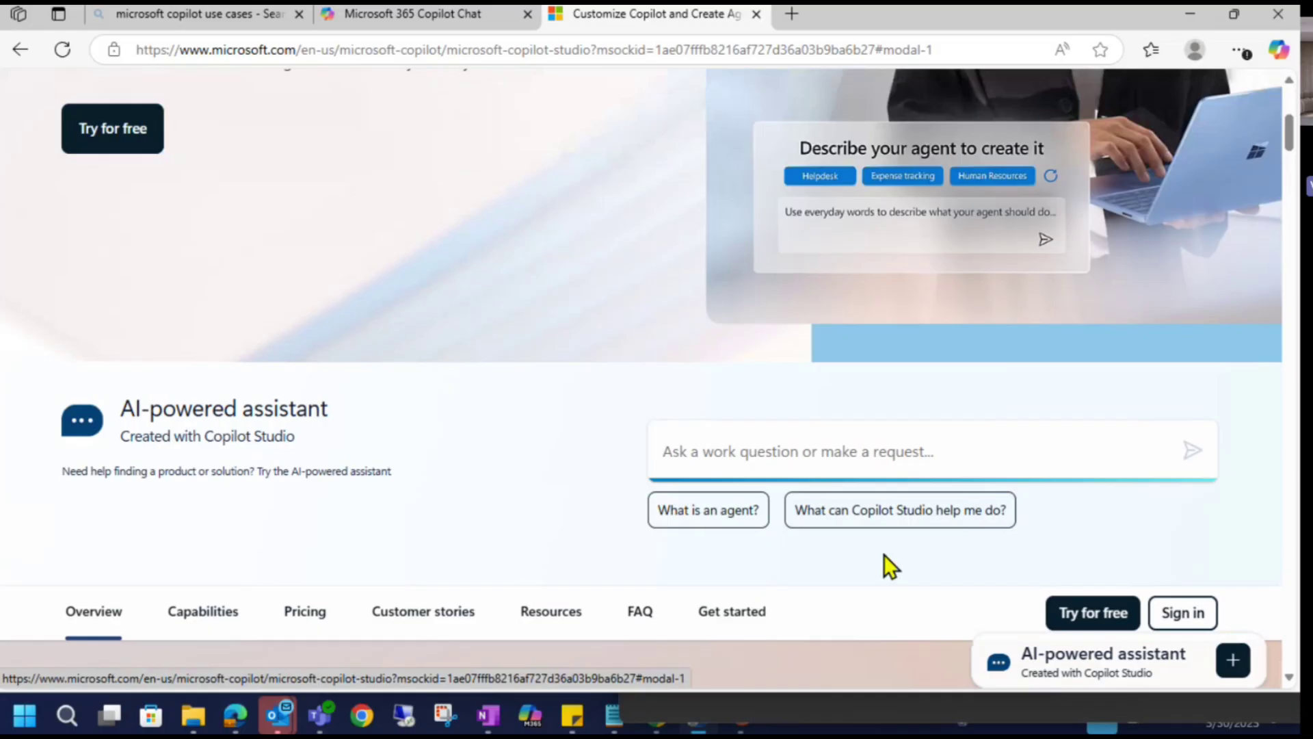
scroll(482, 437, "up", 2)
scroll(483, 437, "up", 3)
scroll(532, 469, "down", 8)
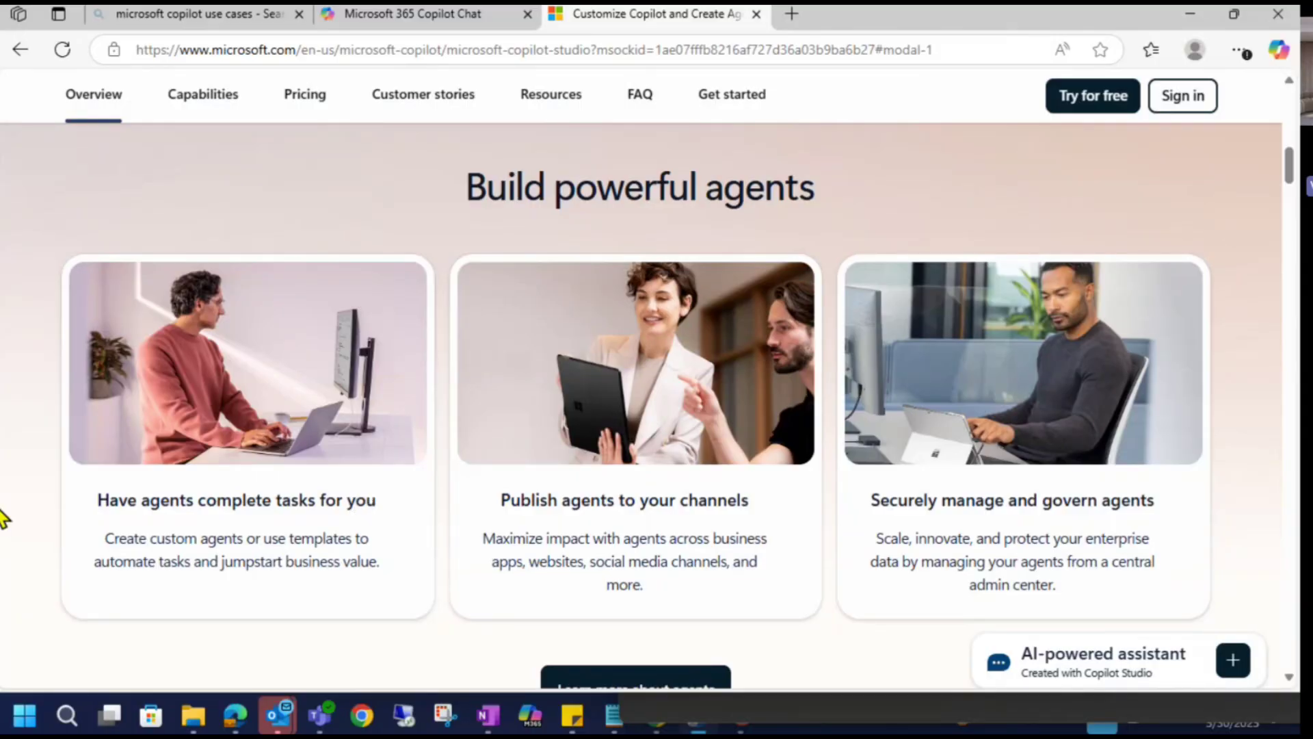
scroll(2, 512, "down", 1)
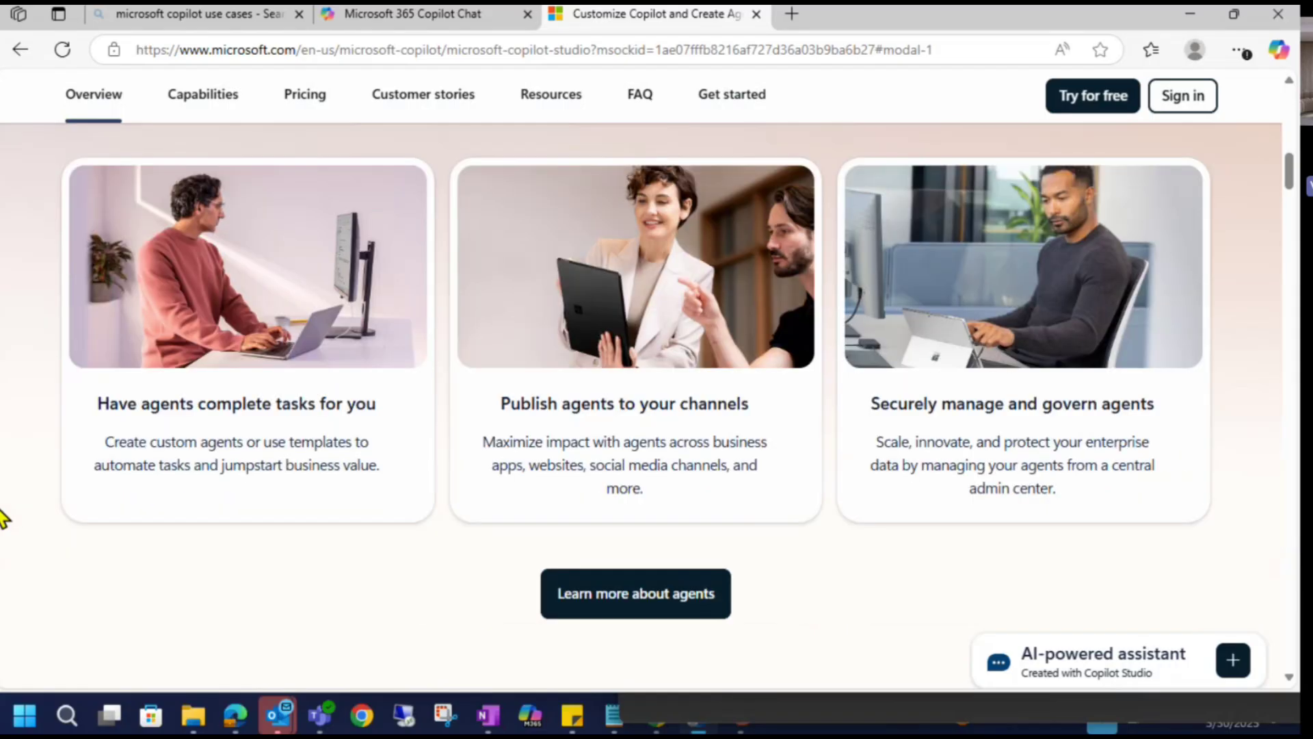
scroll(4, 518, "down", 1)
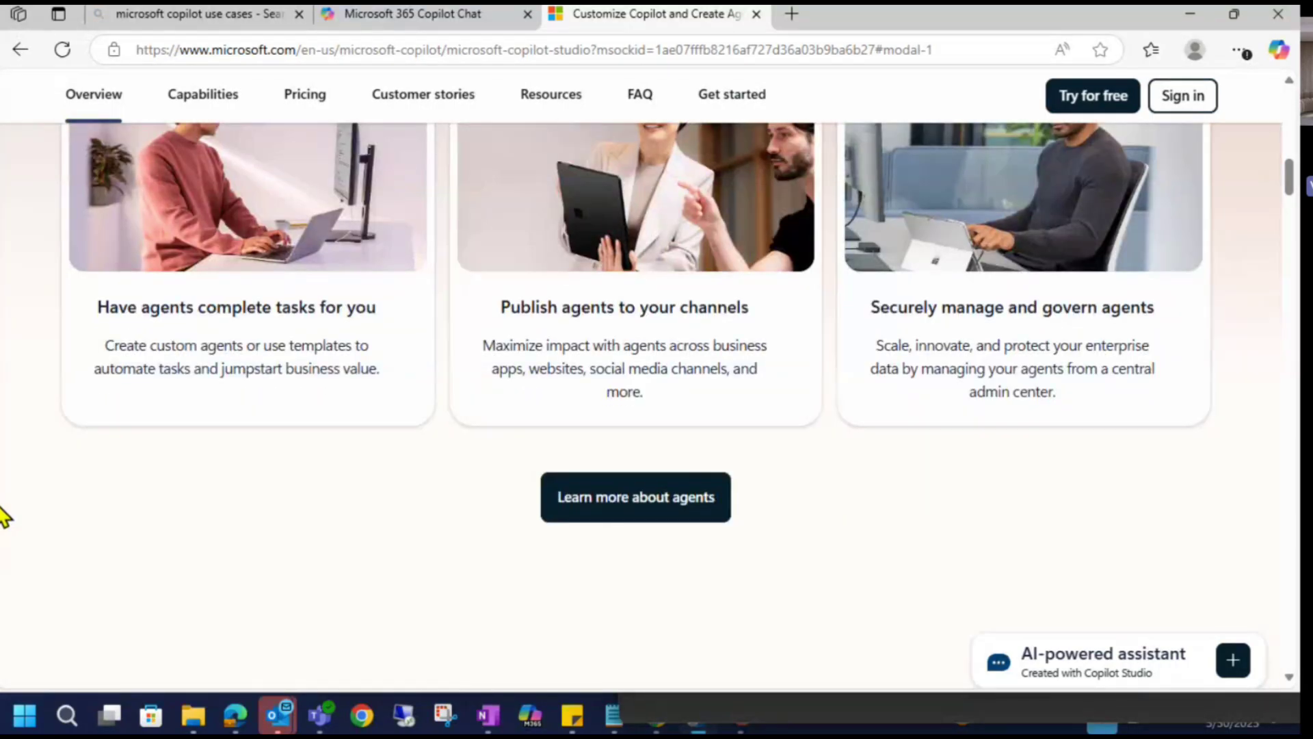
scroll(4, 517, "up", 1)
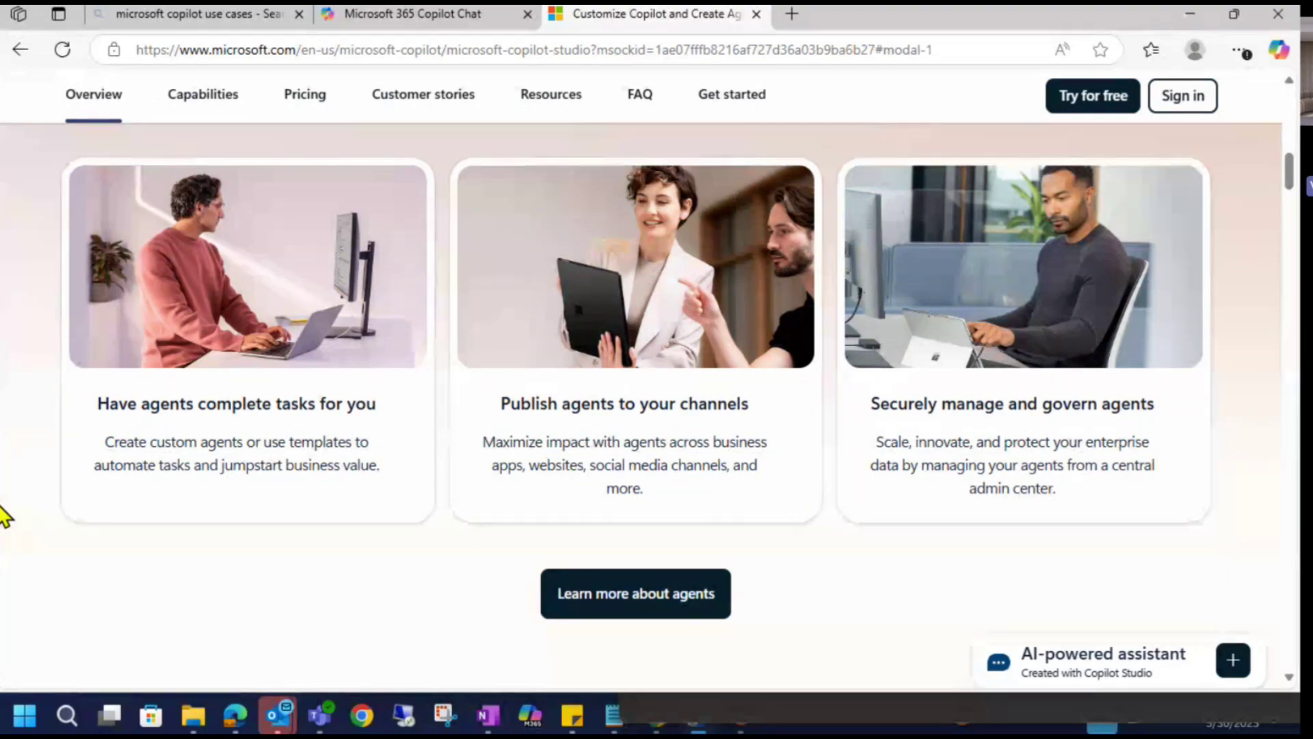
Open the overview video in the "Your agent, your way" section.
scroll(3, 518, "down", 4)
scroll(3, 517, "down", 2)
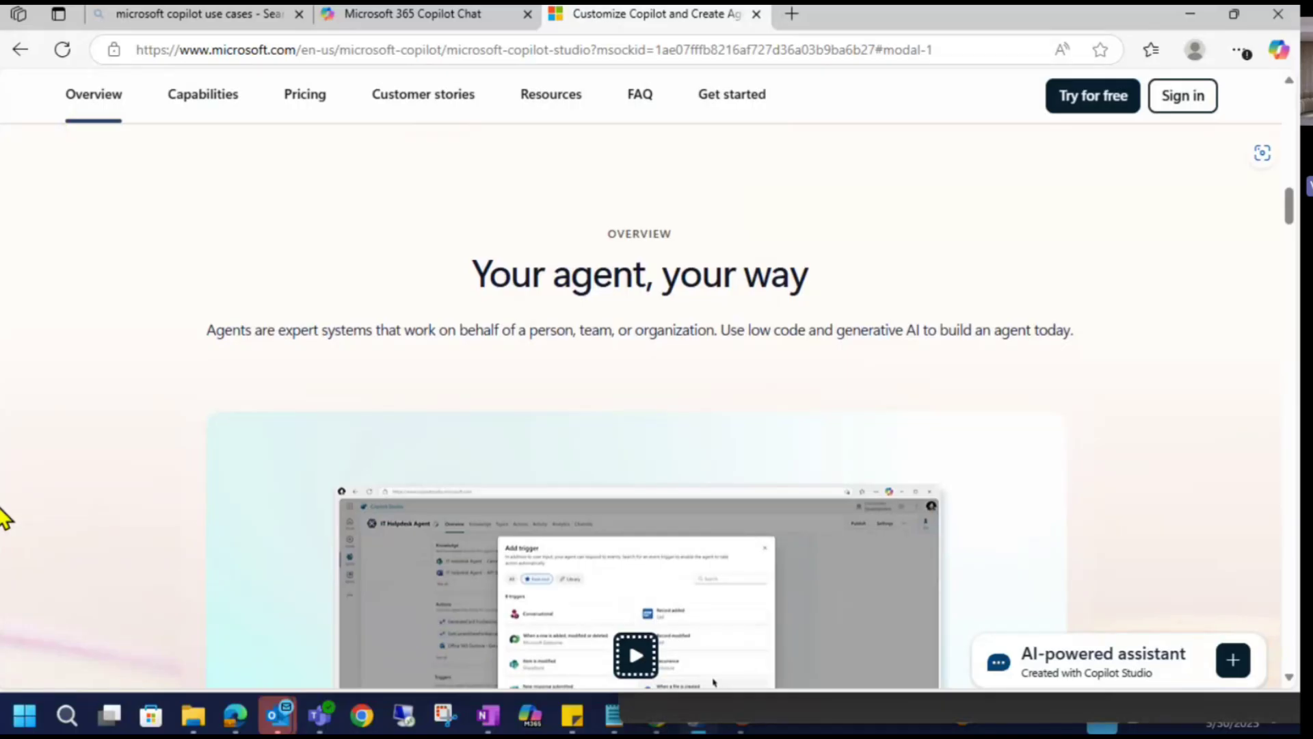
scroll(3, 518, "down", 3)
left_click(636, 373)
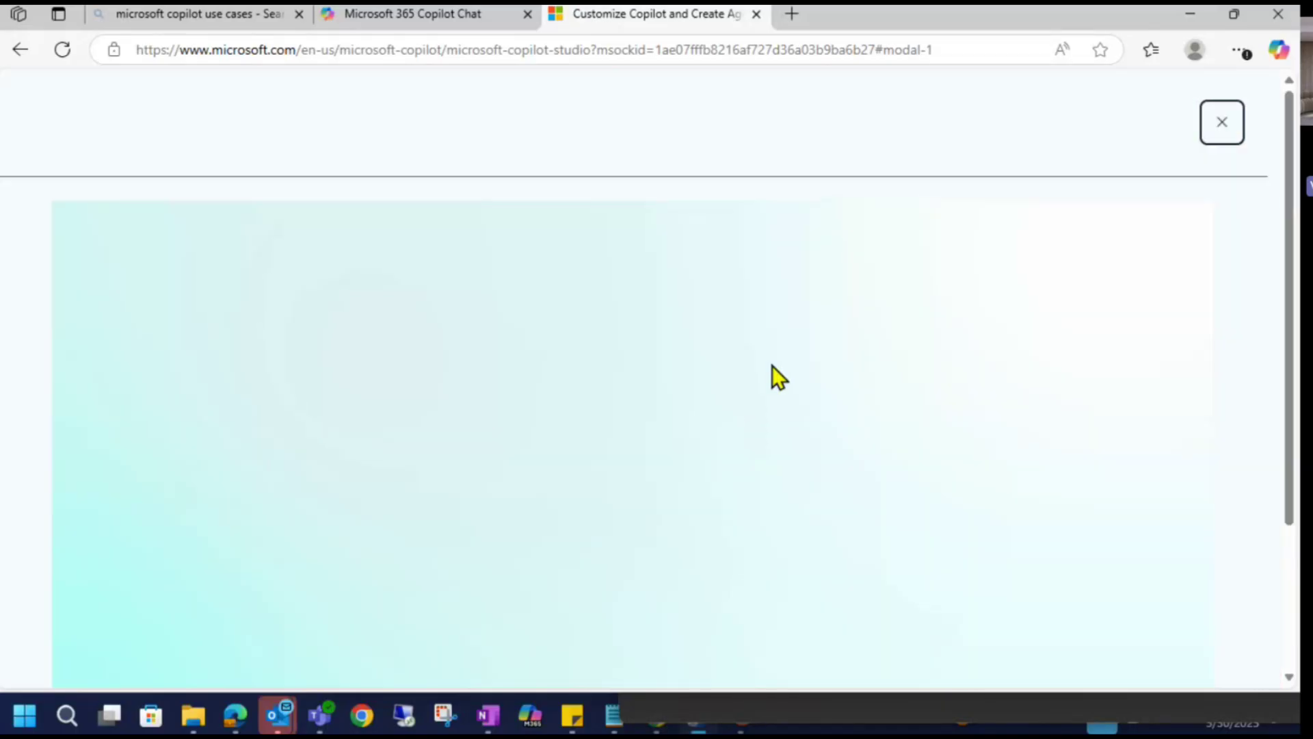